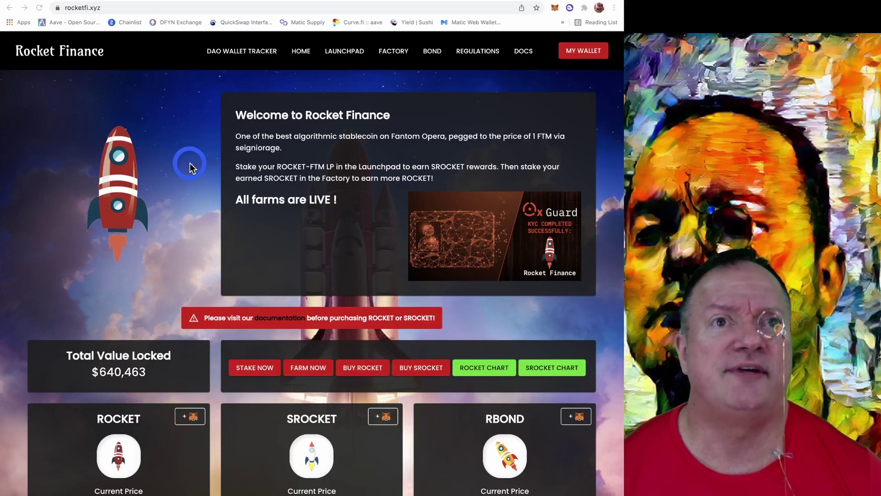
Step: Switch to the Twitter tab showing 0xGuard's Jan 16, 2022 Rocket Finance KYC tweet
scroll(237, 195, "down", 2)
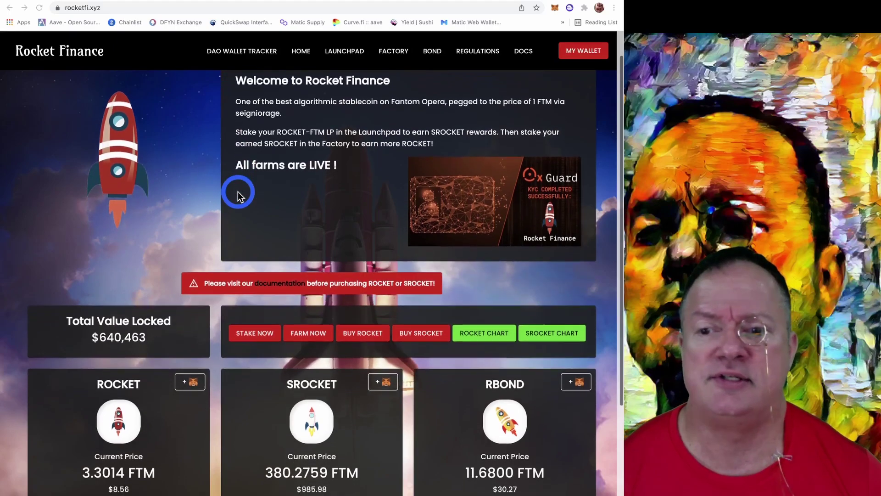
scroll(238, 191, "down", 1)
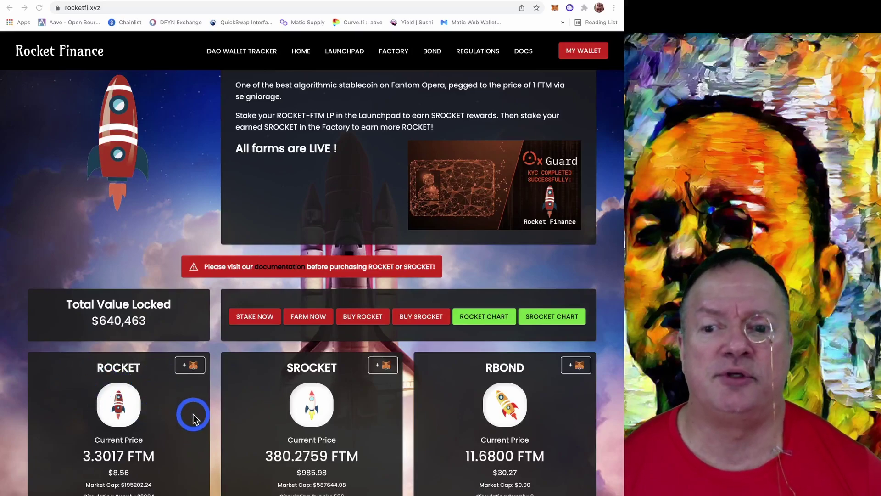
scroll(357, 287, "up", 2)
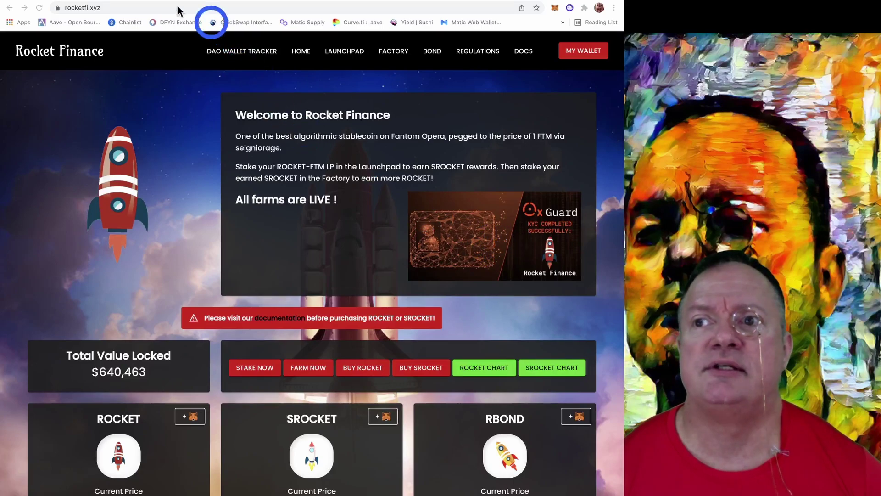
left_click(132, 1)
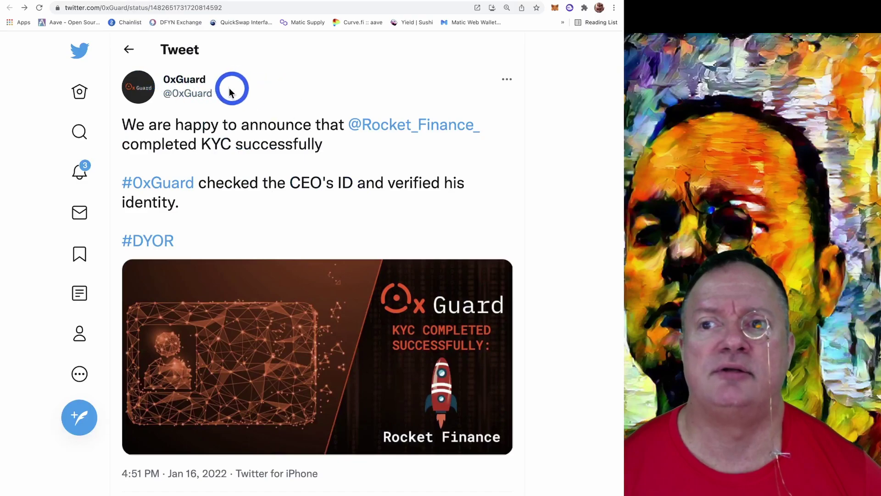
mouse_move(192, 83)
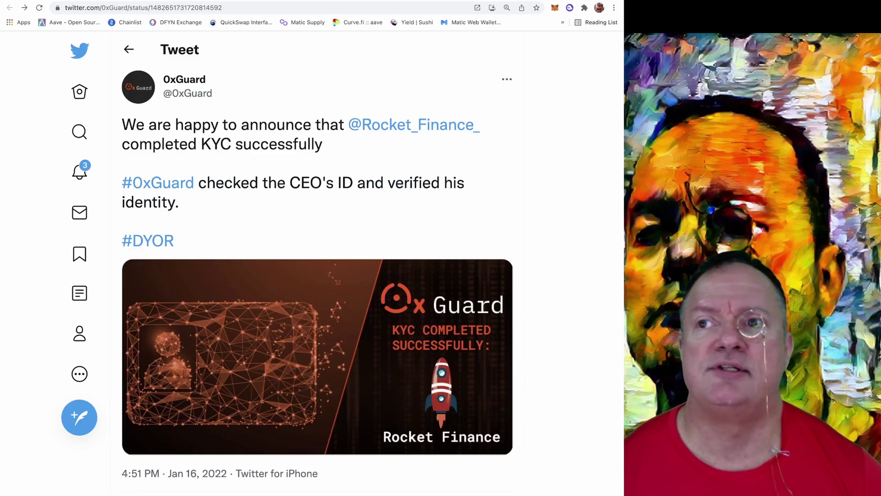
Step: Go back to the rocketfi.xyz tab with the Rocket Finance home page
left_click(79, 1)
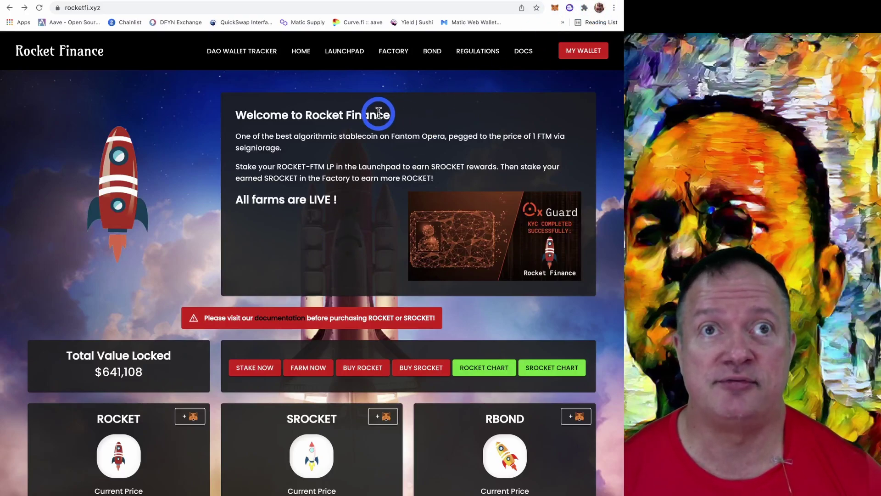
Step: Import ROCKET, SROCKET and RBOND into MetaMask from their token cards, confirming each
scroll(190, 191, "down", 3)
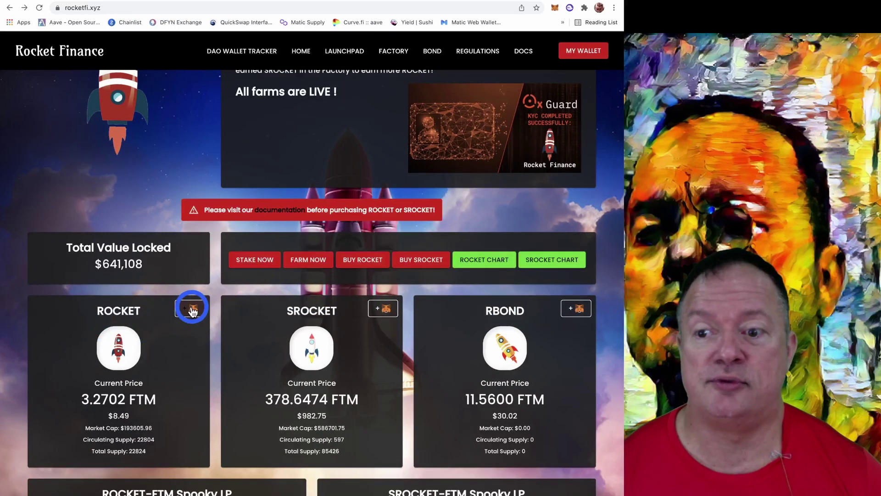
left_click(192, 309)
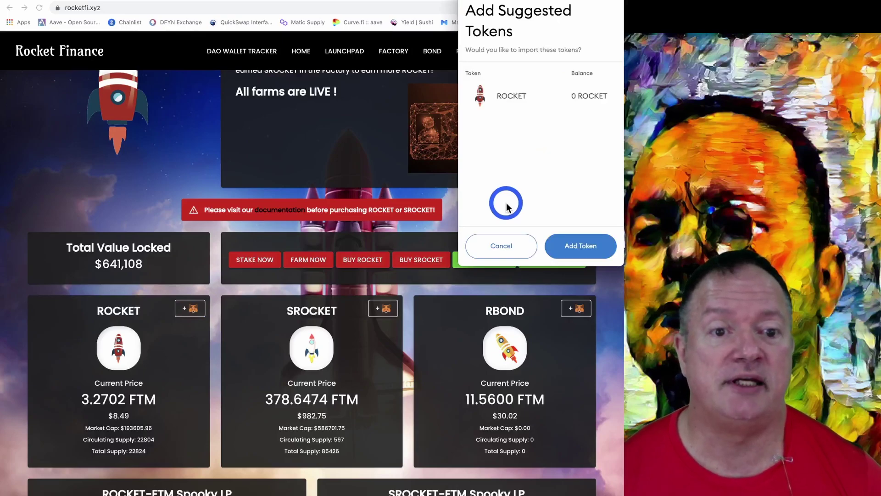
left_click(578, 246)
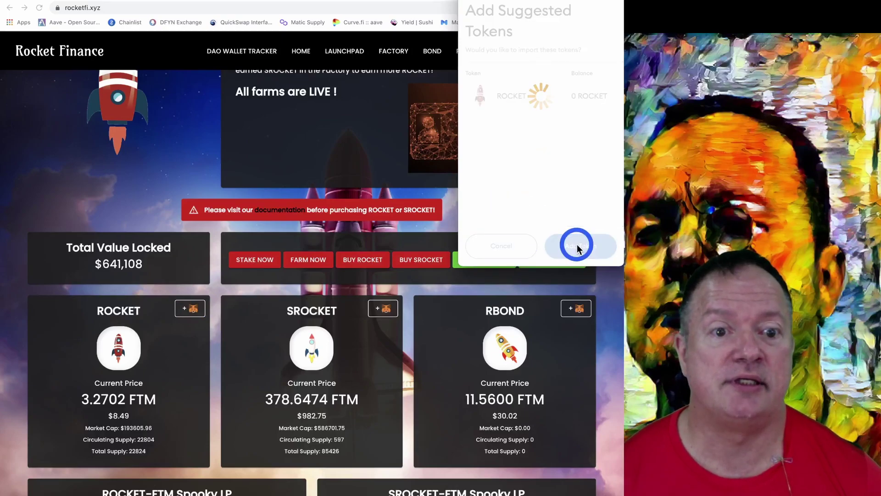
left_click(384, 311)
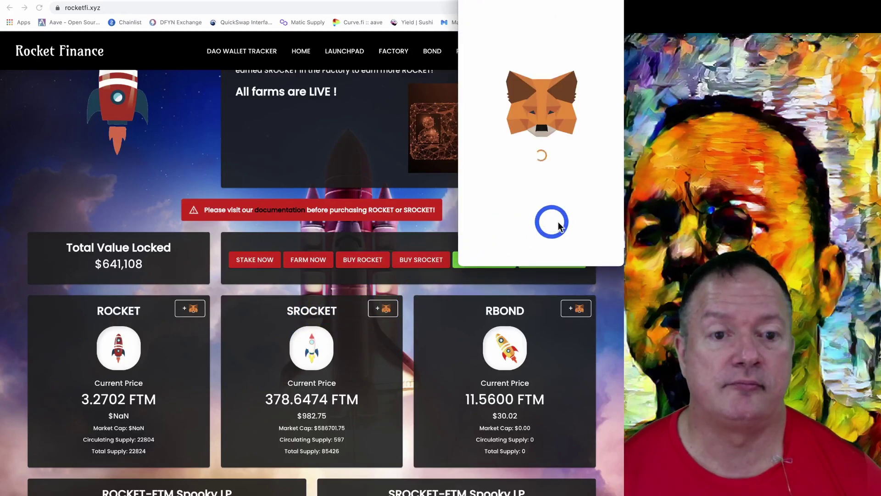
left_click(575, 247)
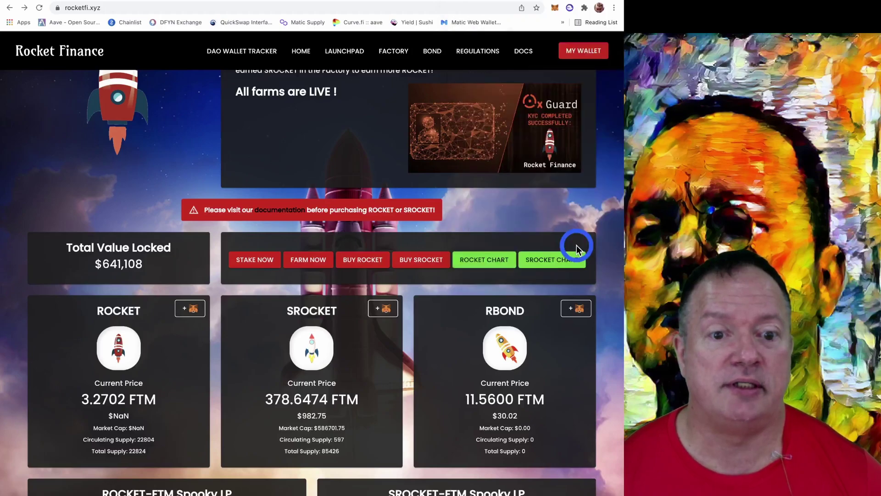
left_click(489, 307)
left_click(579, 308)
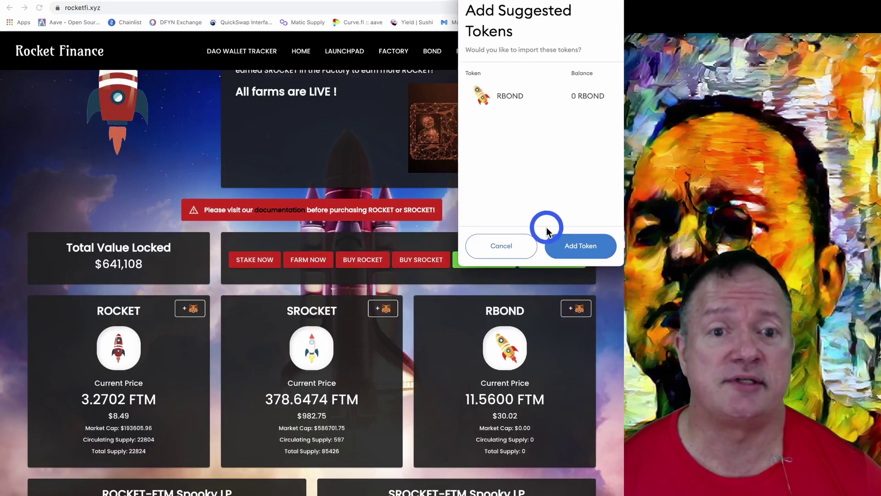
left_click(579, 248)
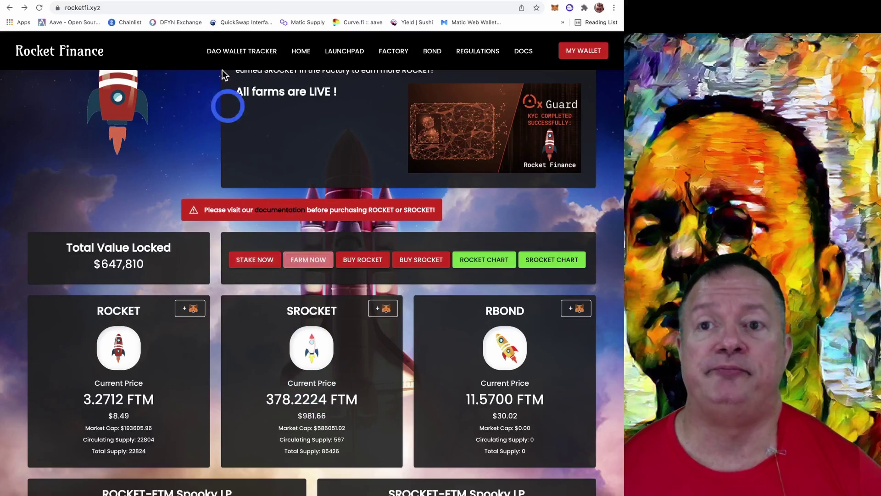
Step: Open the FARM NOW Launchpad page in a new tab and switch to it
left_click(203, 1)
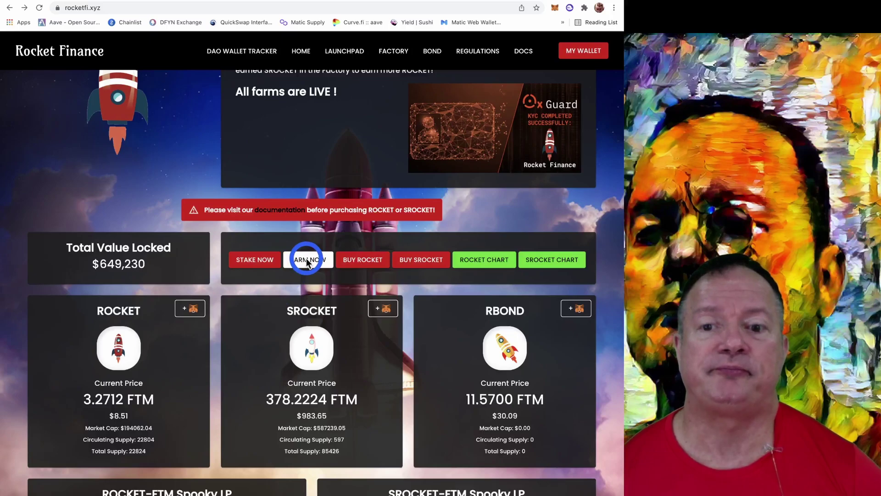
right_click(308, 260)
left_click(343, 264)
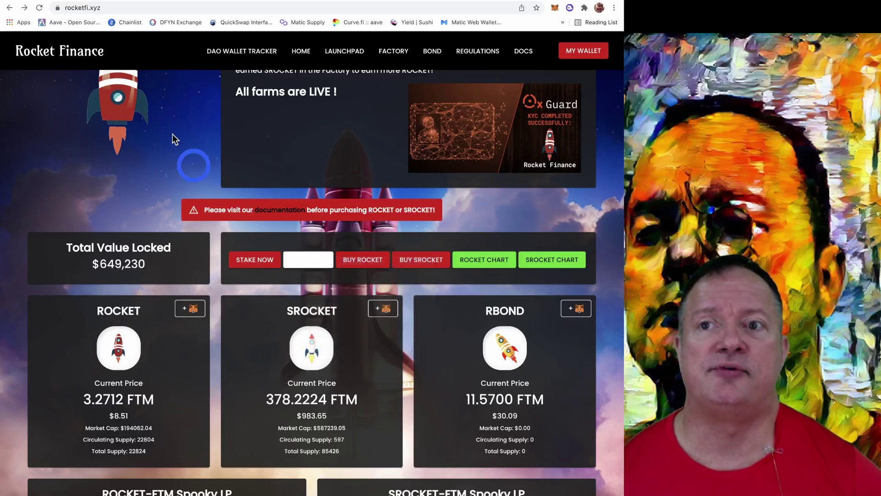
left_click(138, 1)
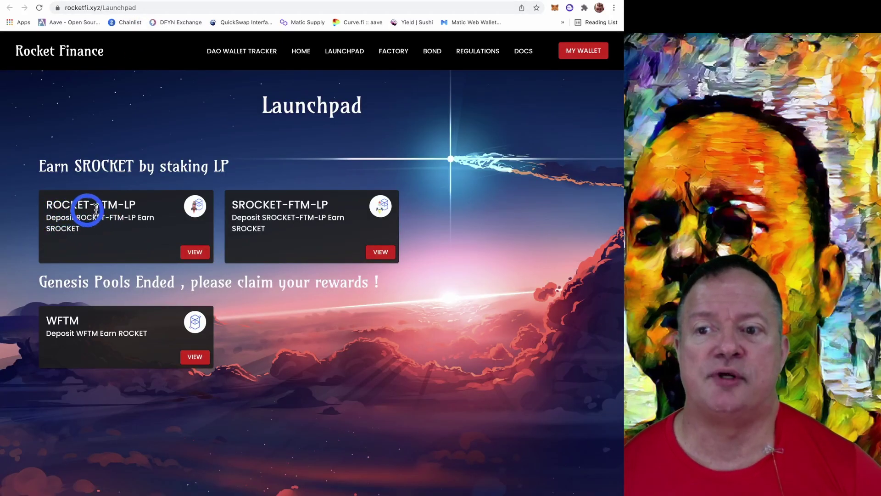
Step: Open the ROCKET-FTM-LP pool and its SpookySwap liquidity link in a new tab
left_click(195, 252)
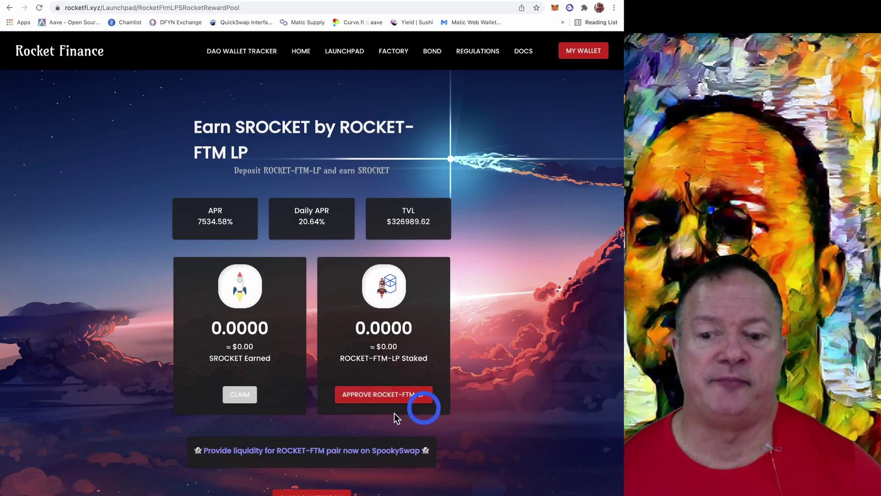
right_click(291, 455)
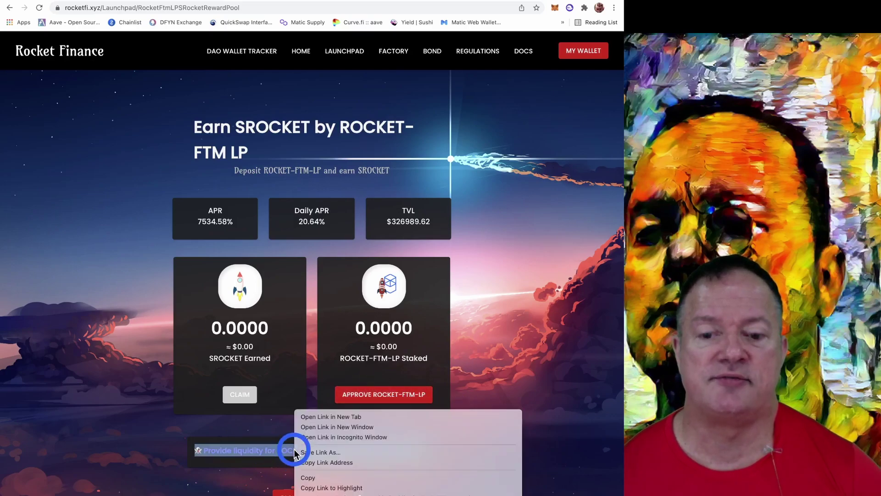
left_click(328, 416)
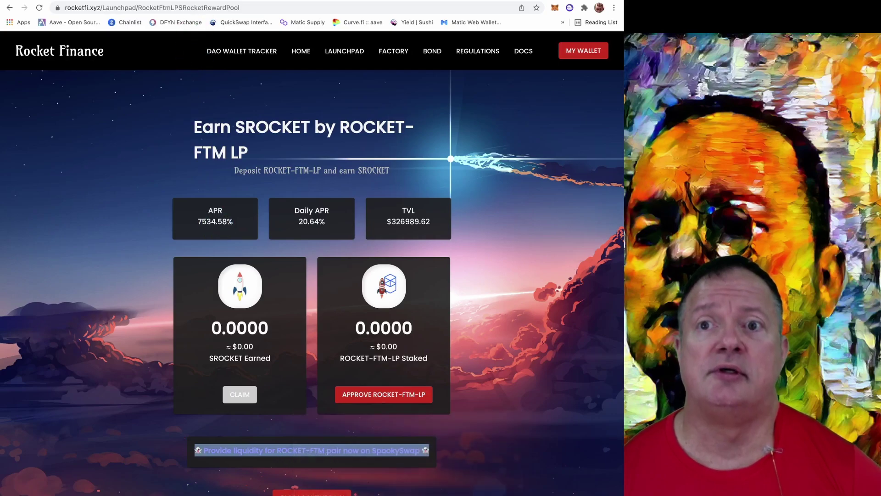
left_click(186, 1)
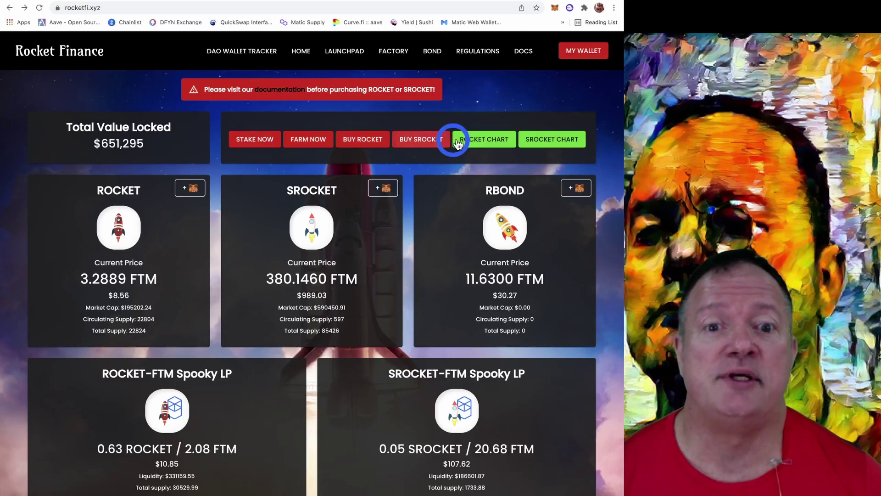
Step: Open the ROCKET CHART to view the ROCKET/WFTM pair on DEX Screener
left_click(494, 143)
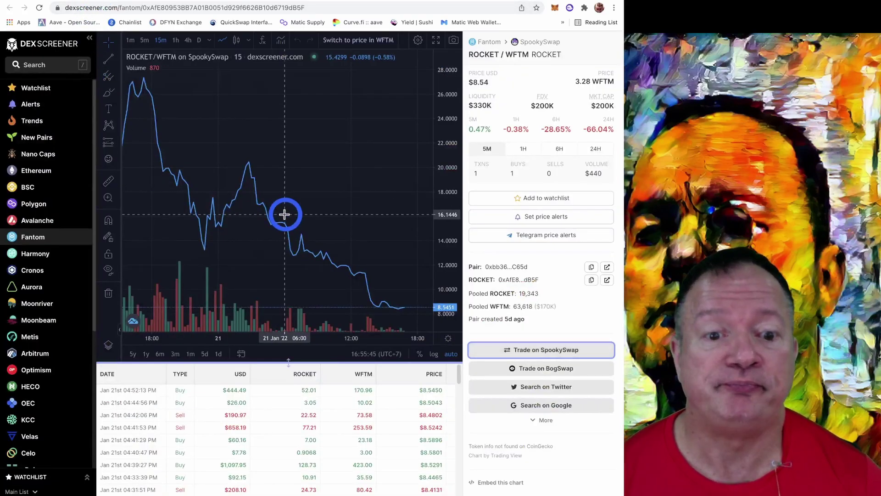
Step: Swap 25 FTM for about 7.58 ROCKET on SpookySwap and confirm it in MetaMask
left_click(508, 350)
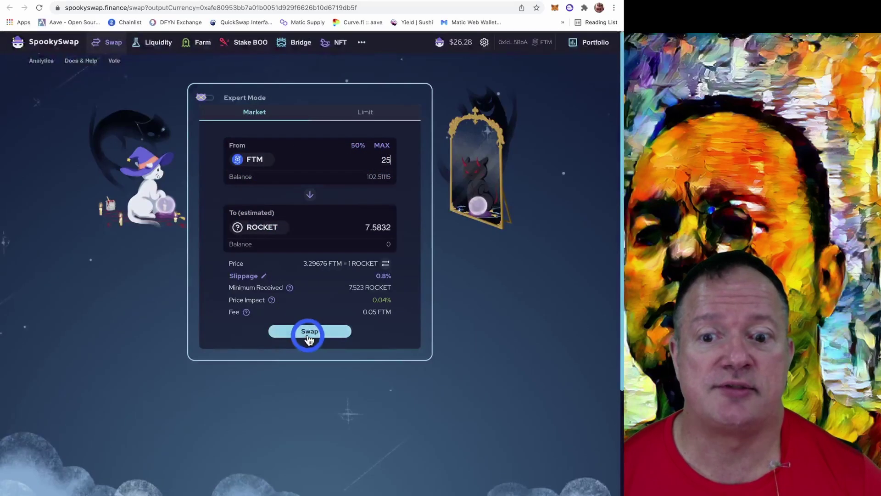
left_click(309, 335)
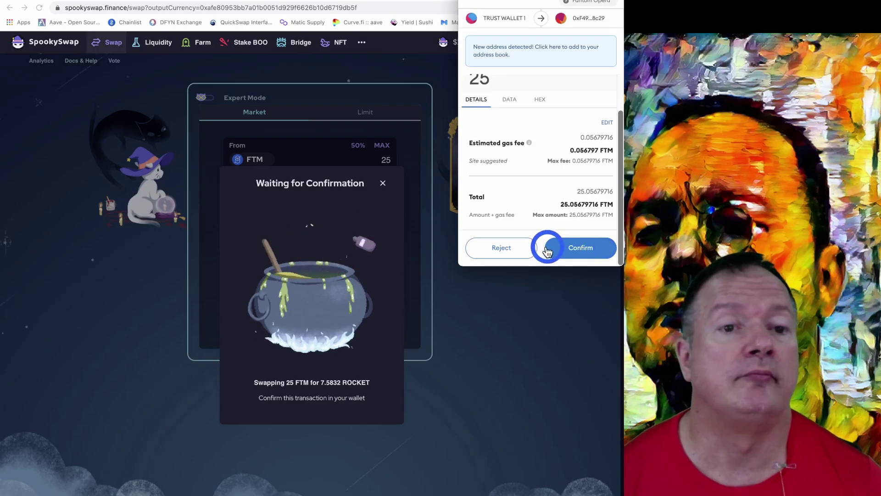
left_click(581, 249)
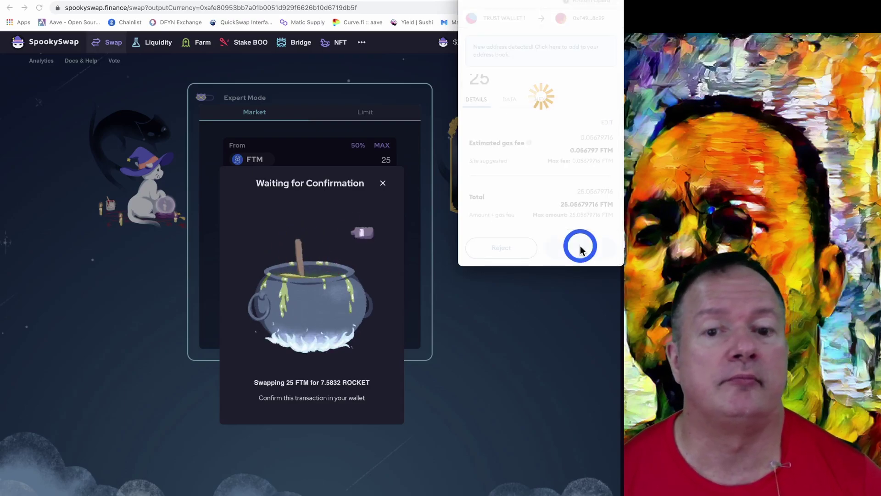
left_click(555, 8)
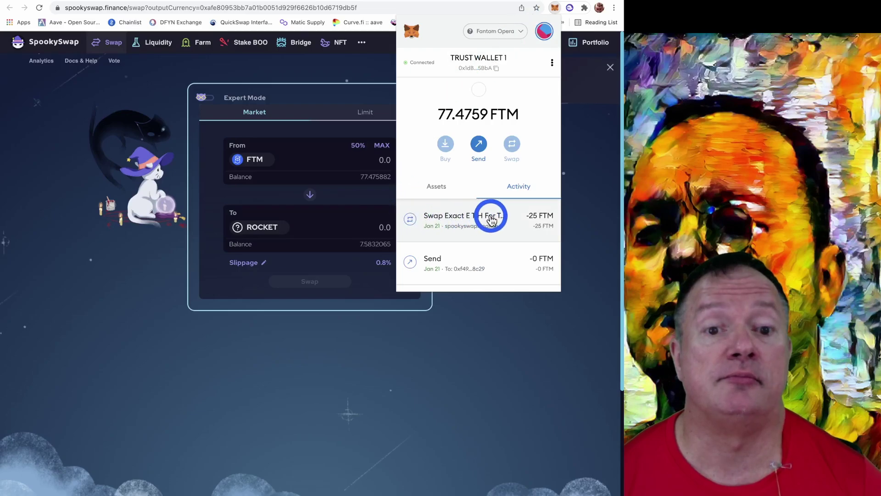
Step: Check MetaMask assets for 7.583 ROCKET and 0 SROCKET, then close the wallet
left_click(439, 189)
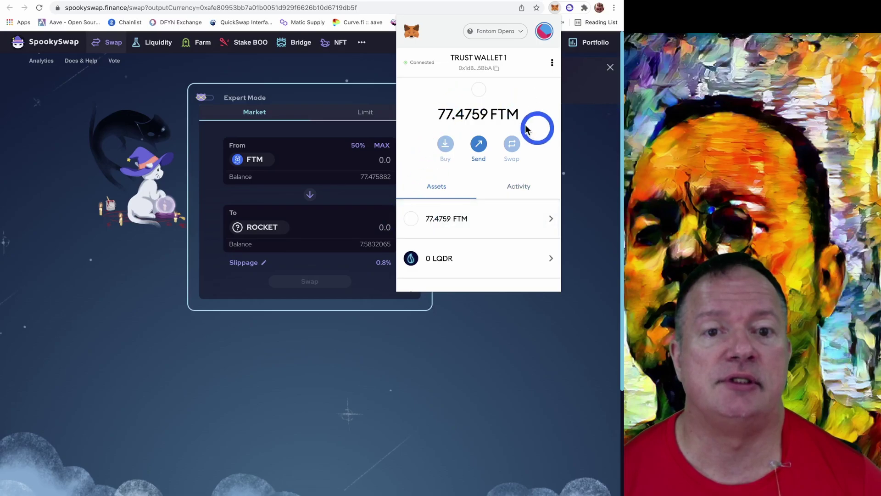
scroll(495, 226, "down", 10)
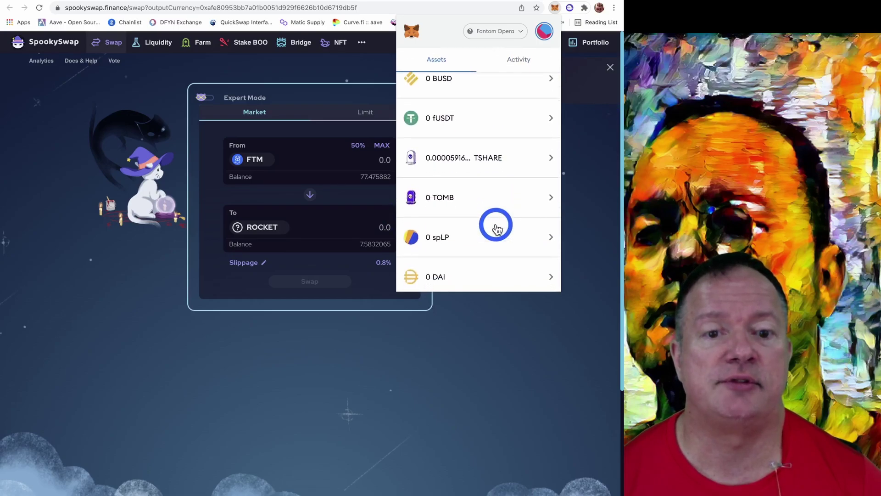
scroll(496, 228, "down", 5)
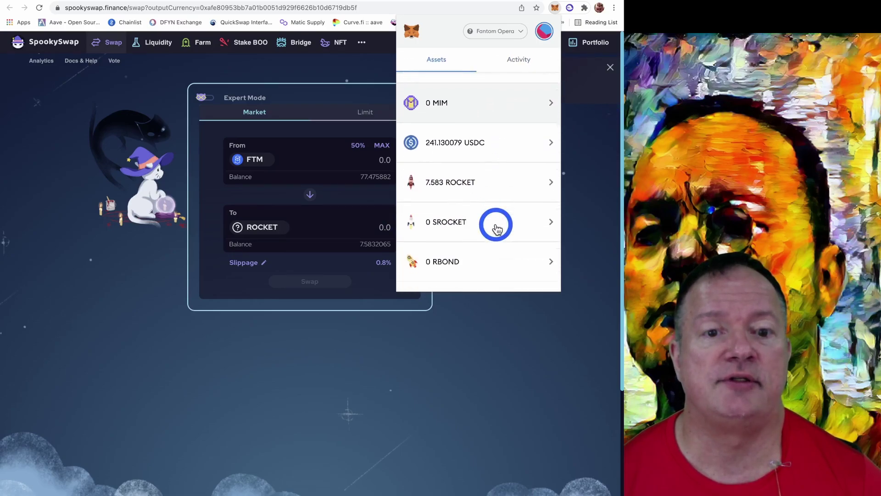
scroll(497, 228, "down", 2)
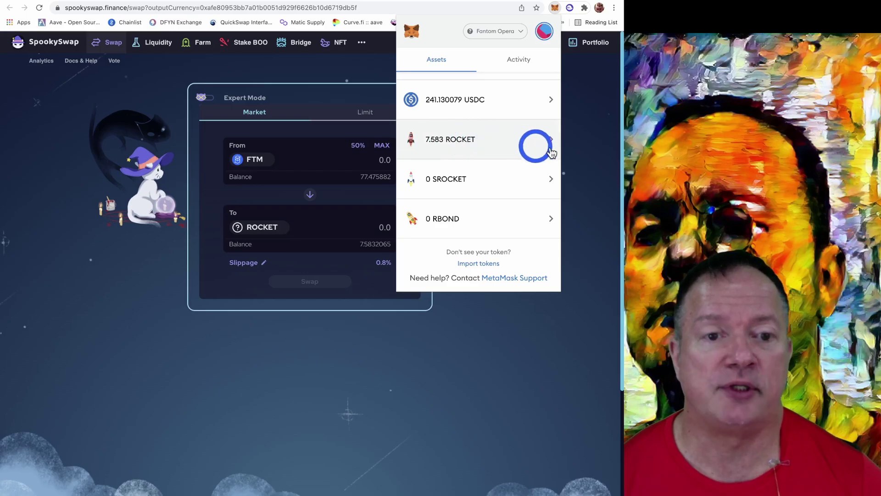
left_click(583, 165)
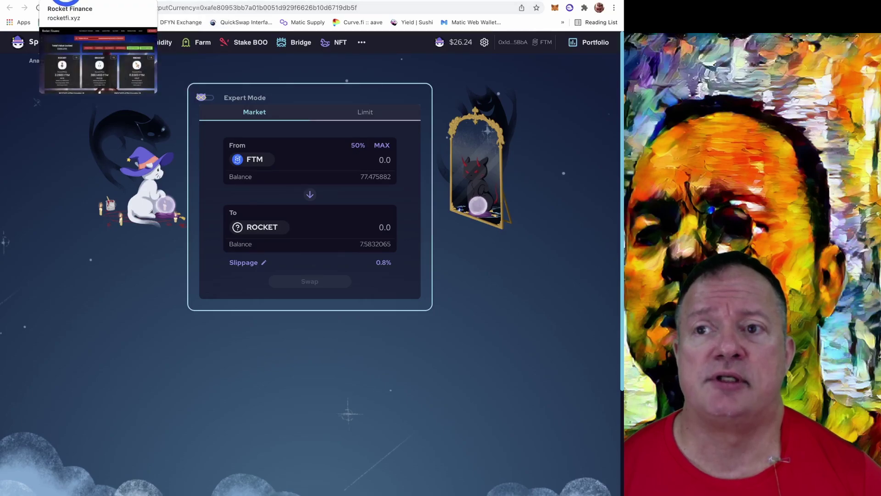
Step: From the Rocket Finance dashboard, open the SROCKET CHART on DEX Screener
left_click(82, 1)
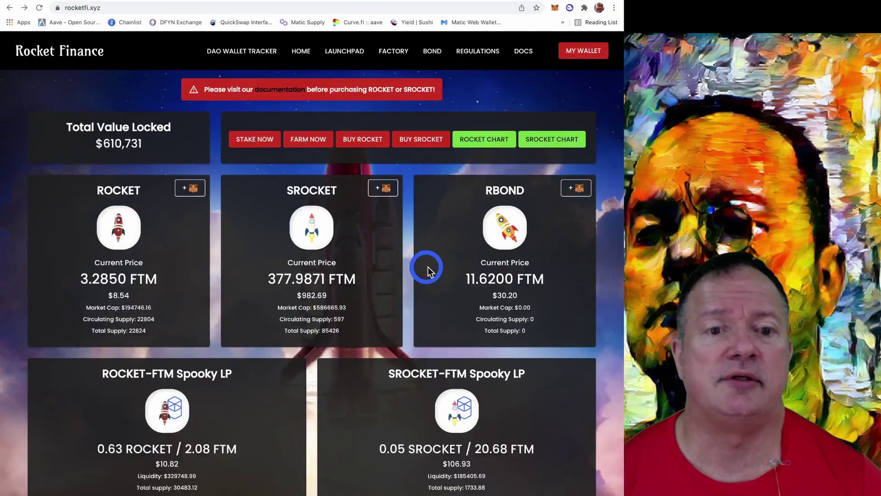
left_click(552, 139)
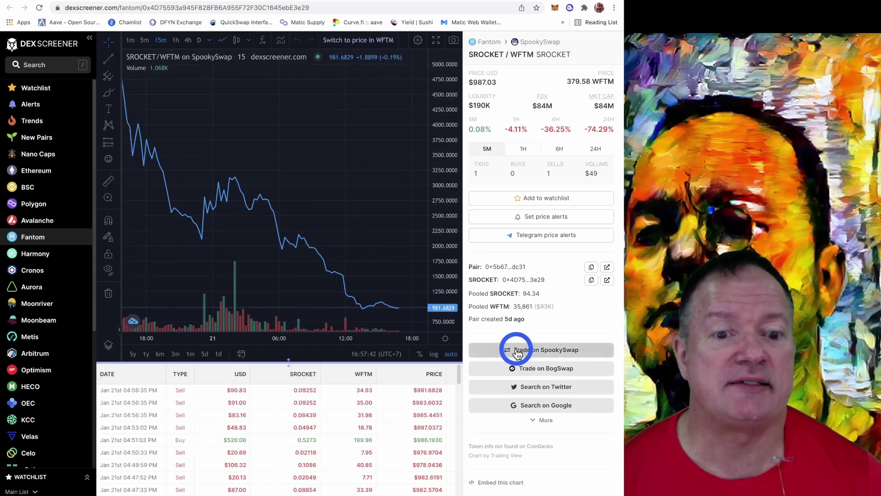
Step: Swap 50 FTM for about 0.132 SROCKET on SpookySwap, accepting the token warning and confirming in MetaMask
left_click(546, 352)
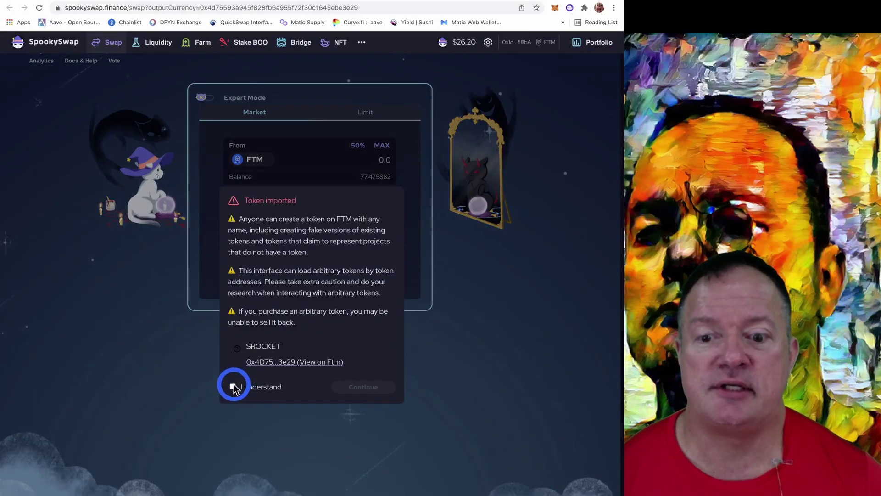
left_click(232, 387)
left_click(362, 388)
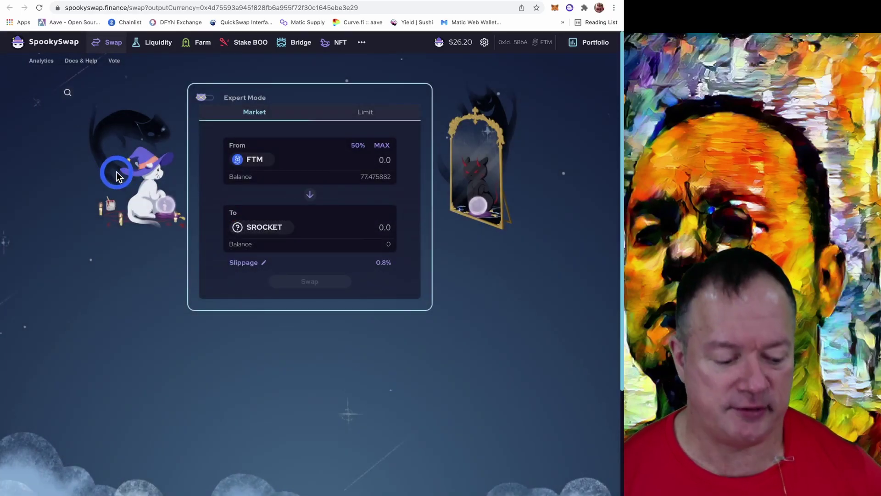
type("50")
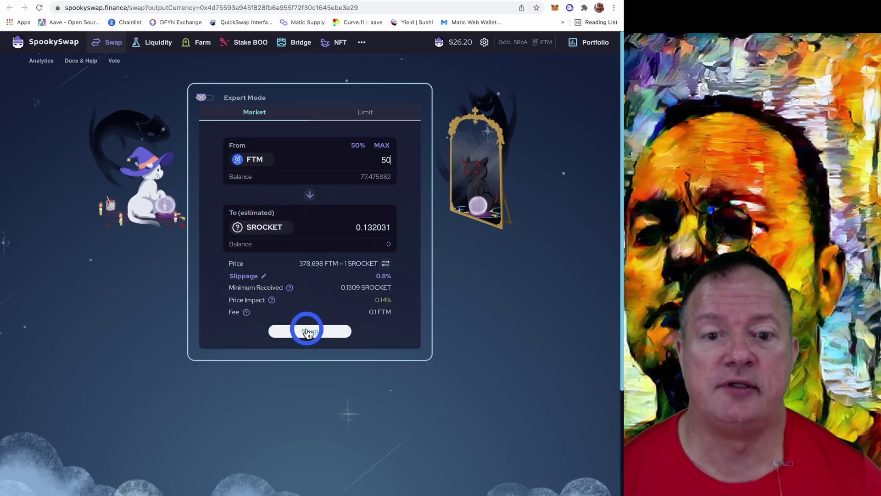
left_click(308, 331)
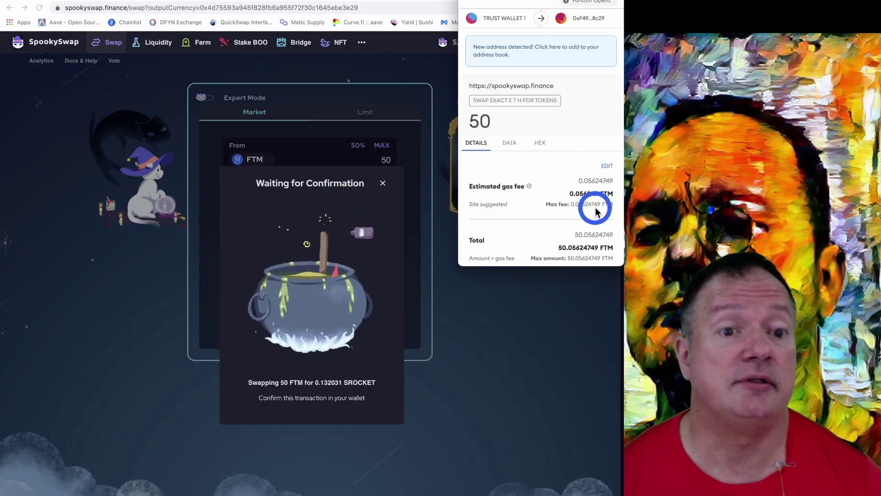
scroll(572, 215, "down", 2)
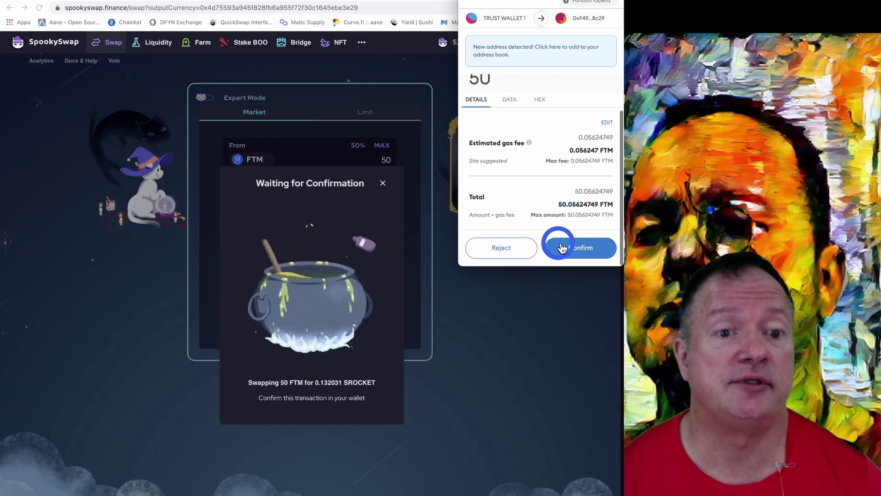
left_click(581, 249)
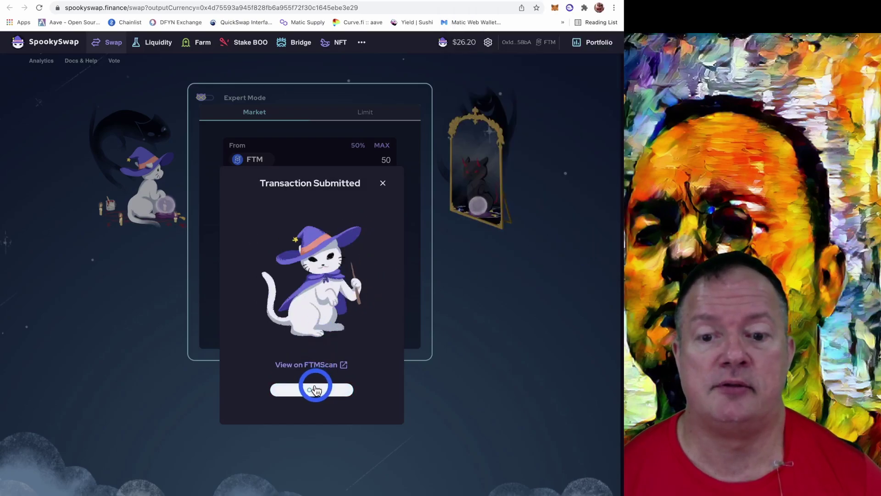
Step: Confirm in MetaMask's activity list that the 50 FTM swap went through
left_click(315, 390)
left_click(555, 9)
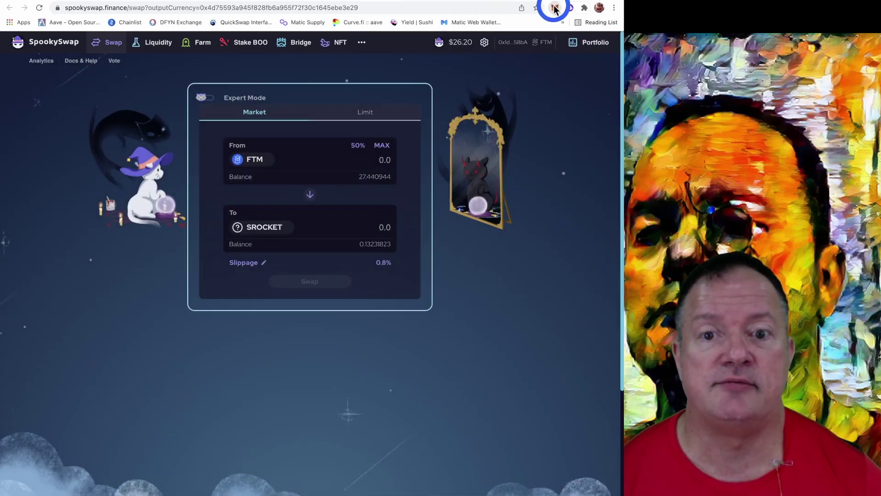
left_click(468, 193)
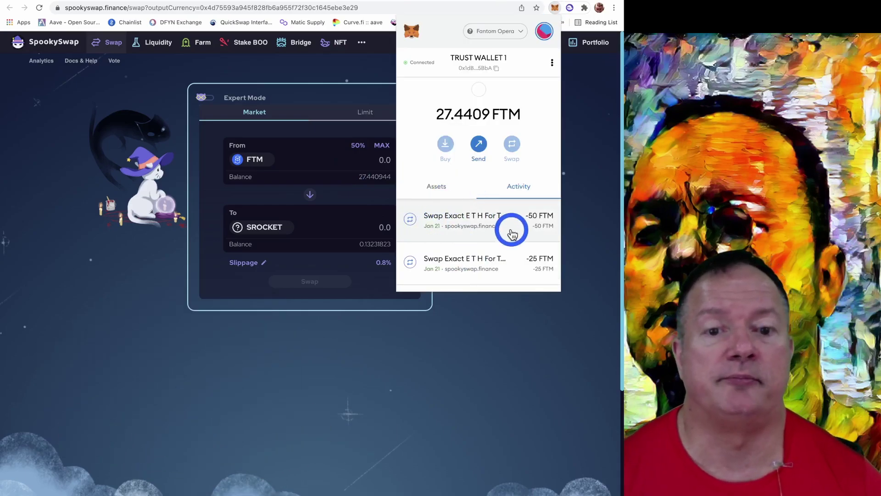
scroll(509, 230, "down", 1)
left_click(586, 214)
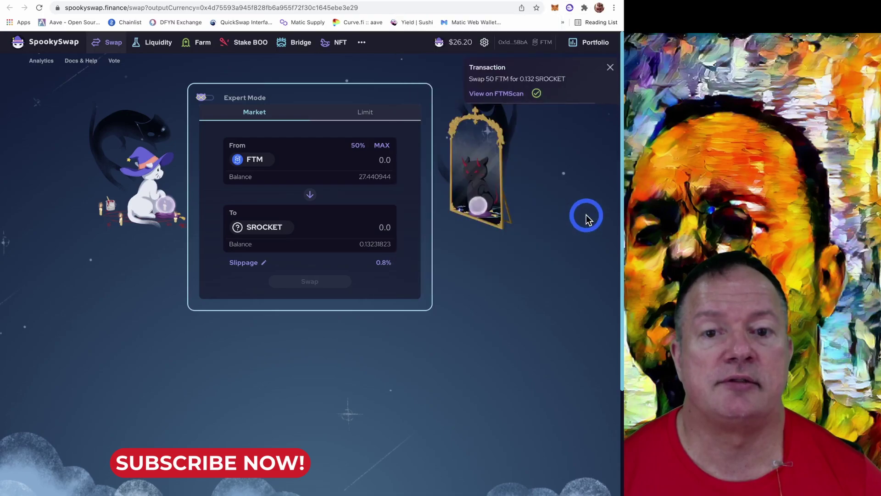
Step: Check that the wallet holds 0.132 SROCKET and 27.4409 FTM, then close MetaMask
left_click(555, 7)
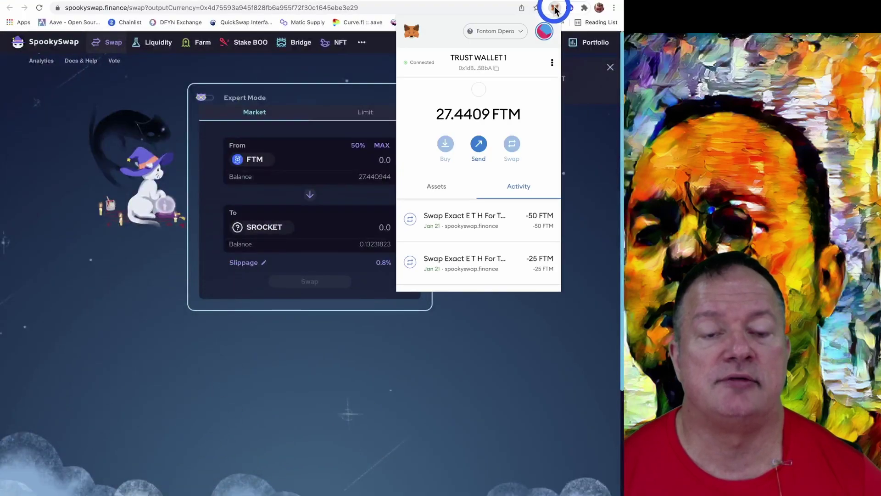
left_click(428, 187)
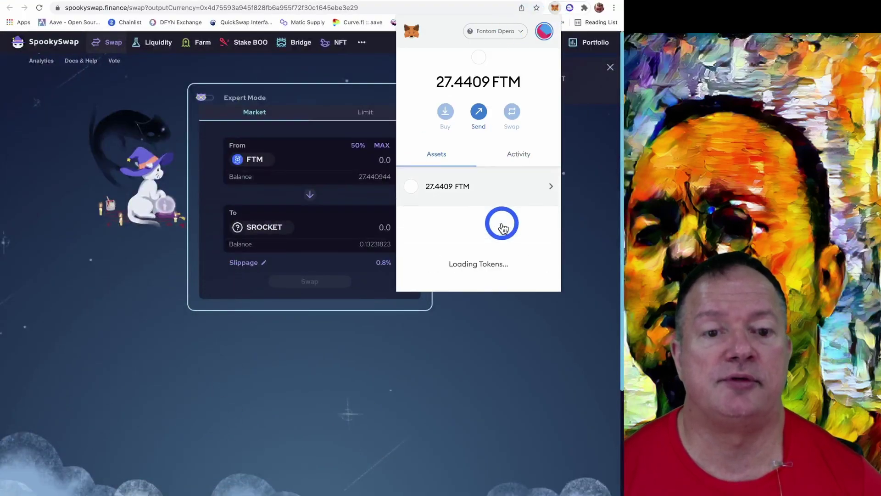
scroll(502, 227, "down", 5)
scroll(503, 228, "down", 5)
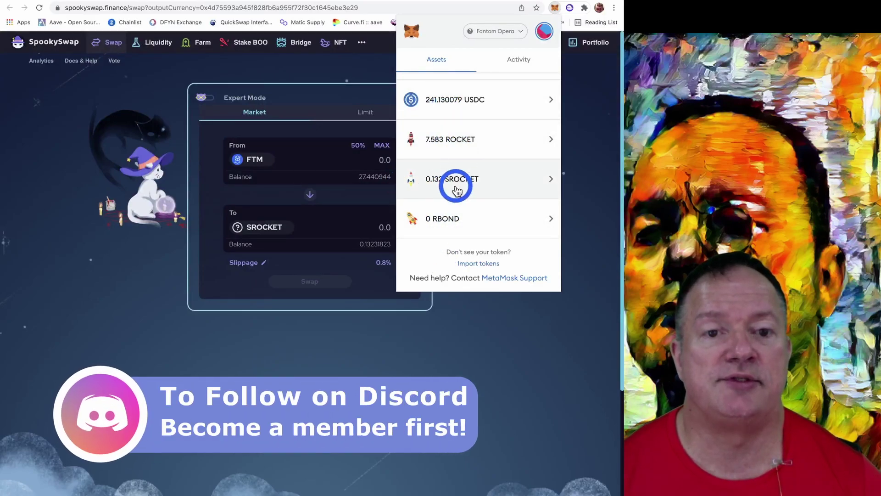
left_click(586, 186)
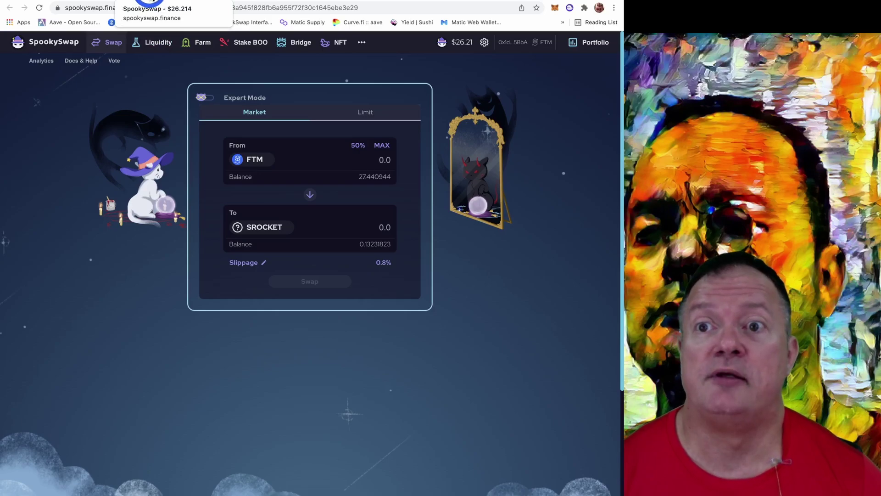
Step: Enter FTM and the full ROCKET balance on SpookySwap's liquidity page, and approve ROCKET spending
left_click(149, 2)
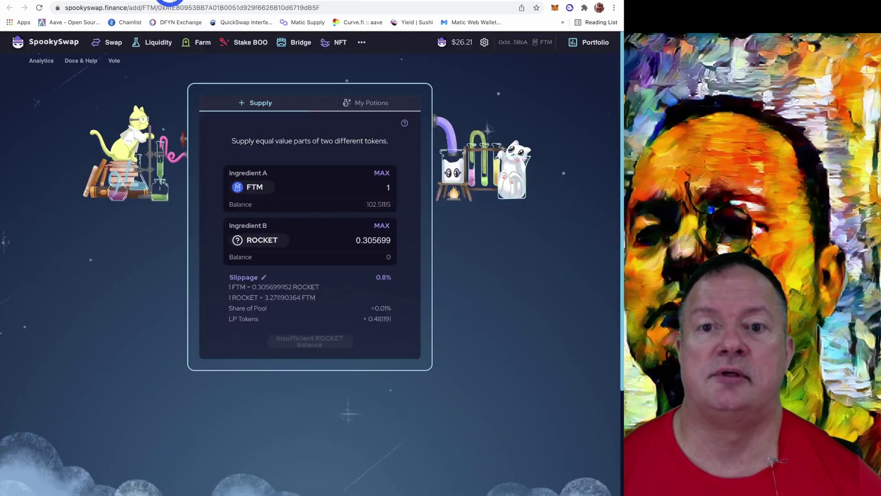
left_click(305, 182)
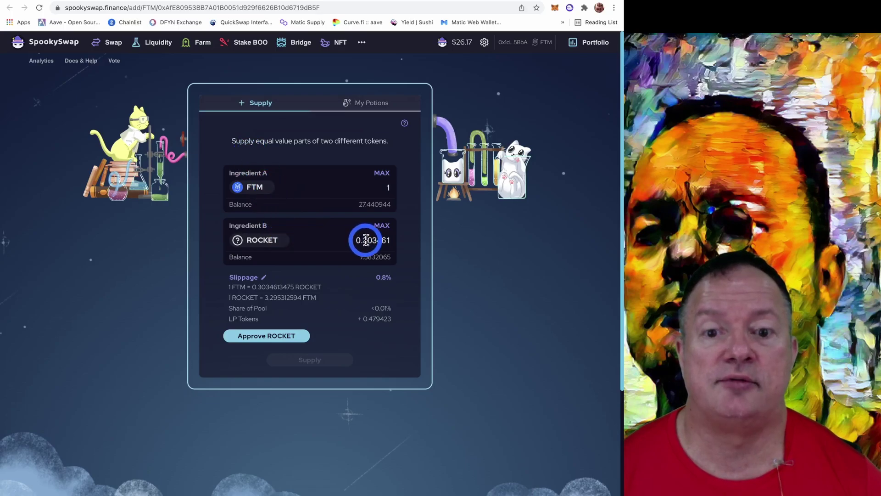
left_click(383, 225)
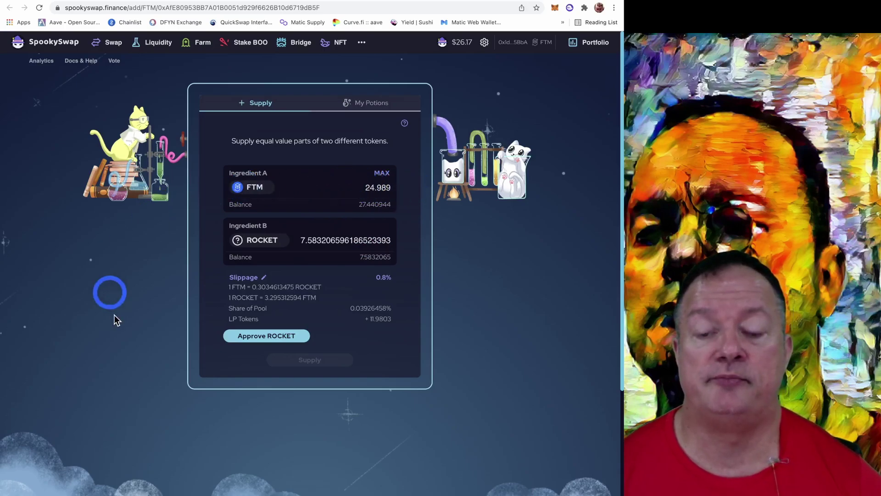
left_click(262, 338)
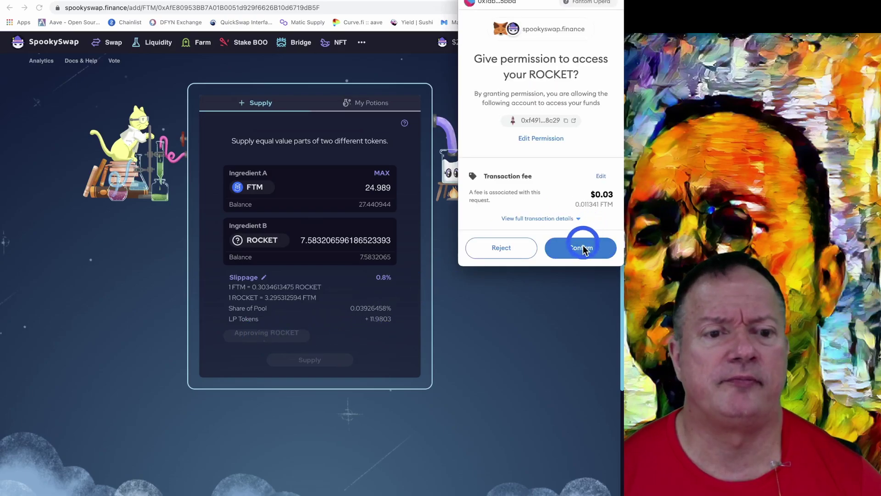
left_click(581, 249)
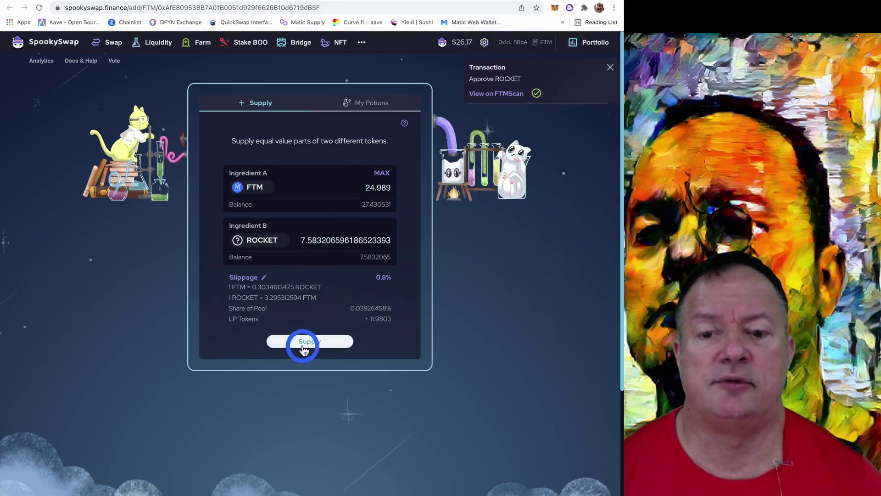
Step: Supply 24.989 FTM and 7.5832 ROCKET to the ROCKET-FTM pool, then return to Rocket Finance
left_click(305, 341)
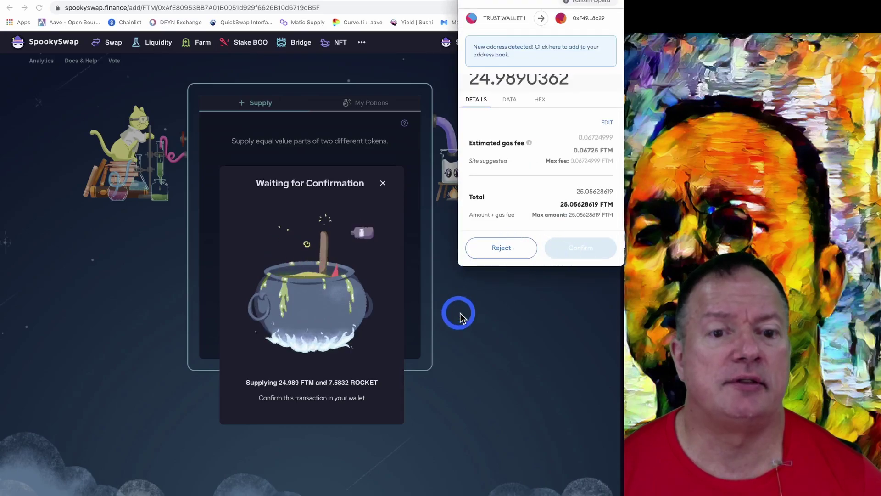
left_click(579, 249)
left_click(307, 389)
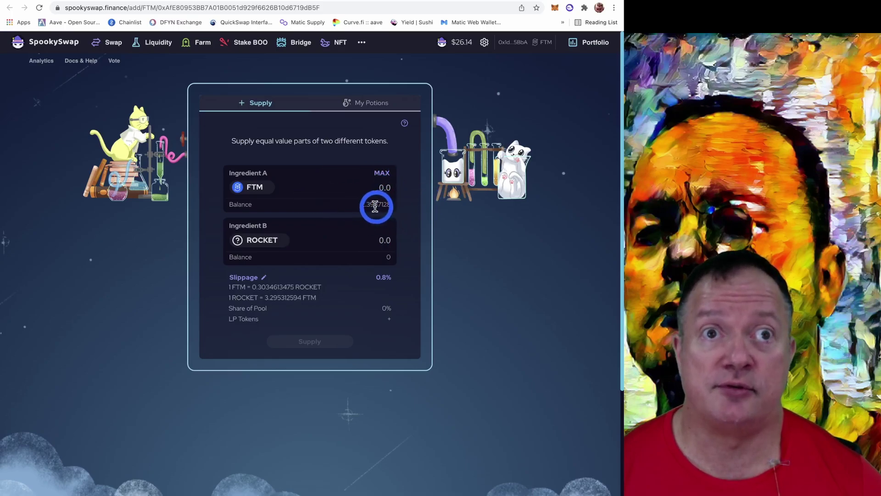
left_click(118, 1)
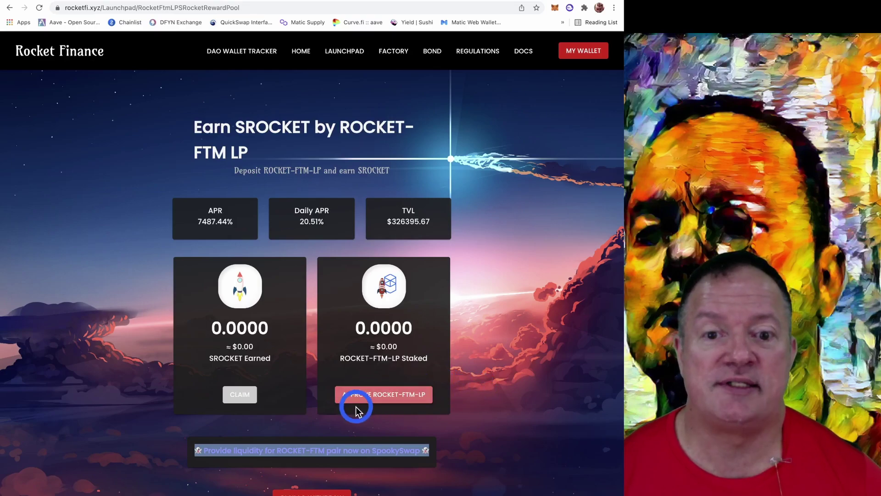
Step: Approve ROCKET-FTM-LP spending for the SROCKET reward pool, confirming it in MetaMask
left_click(384, 395)
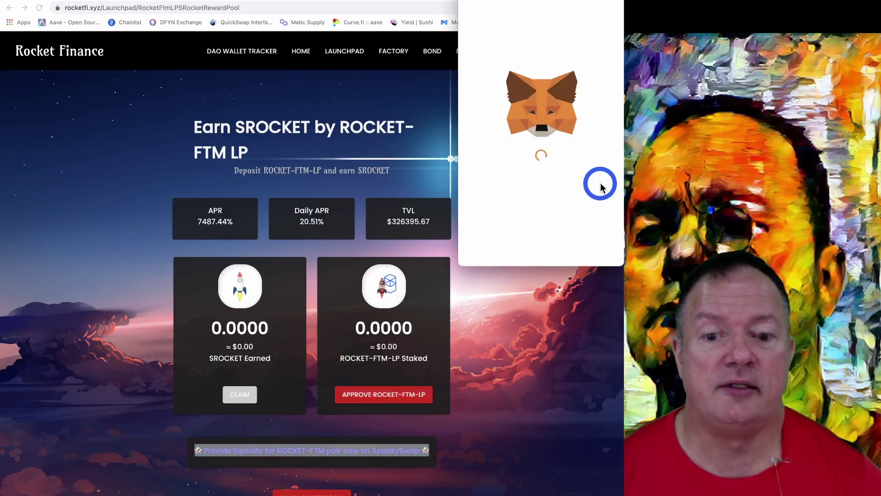
left_click(582, 246)
left_click(472, 397)
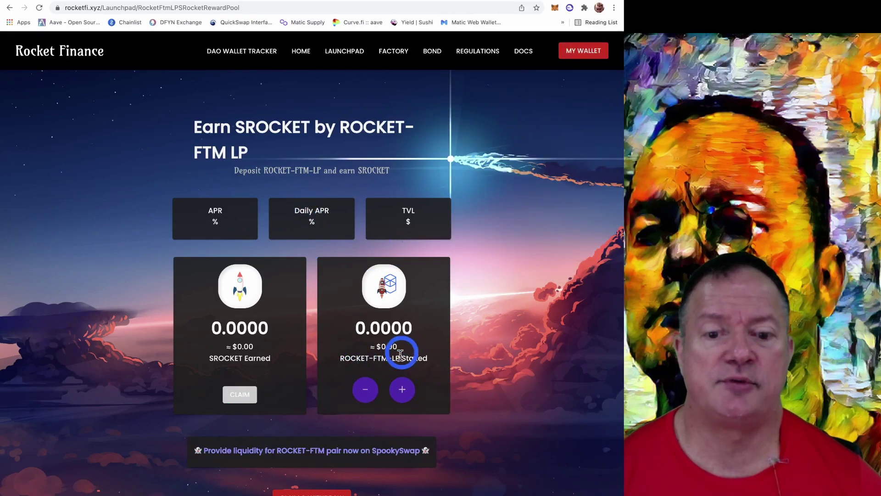
Step: Deposit the full 11.9803 ROCKET-FTM-LP balance into the pool and confirm in MetaMask
left_click(402, 391)
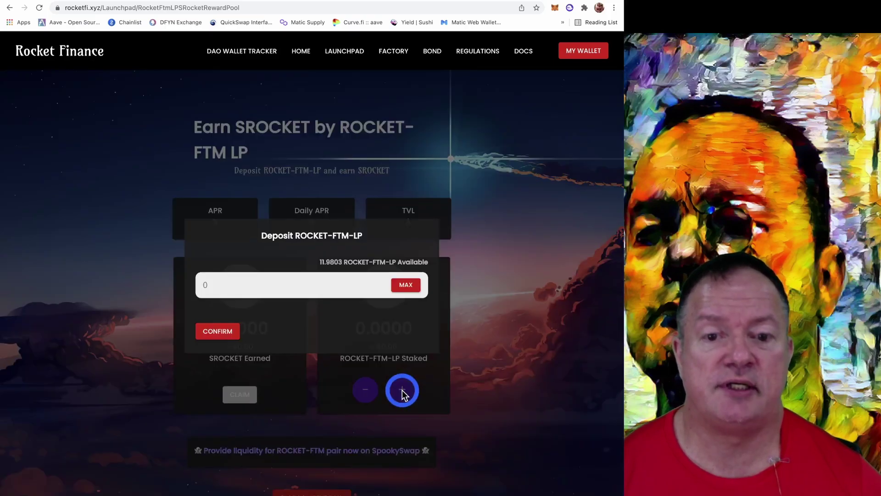
left_click(407, 286)
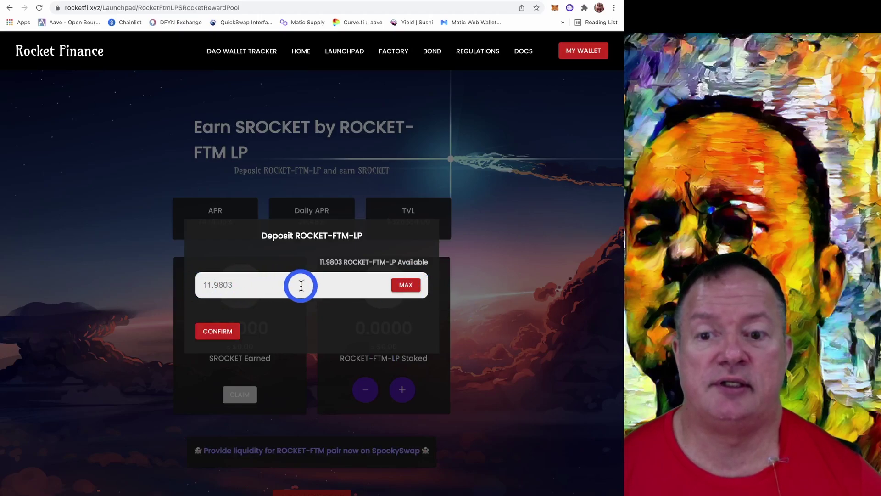
left_click(220, 331)
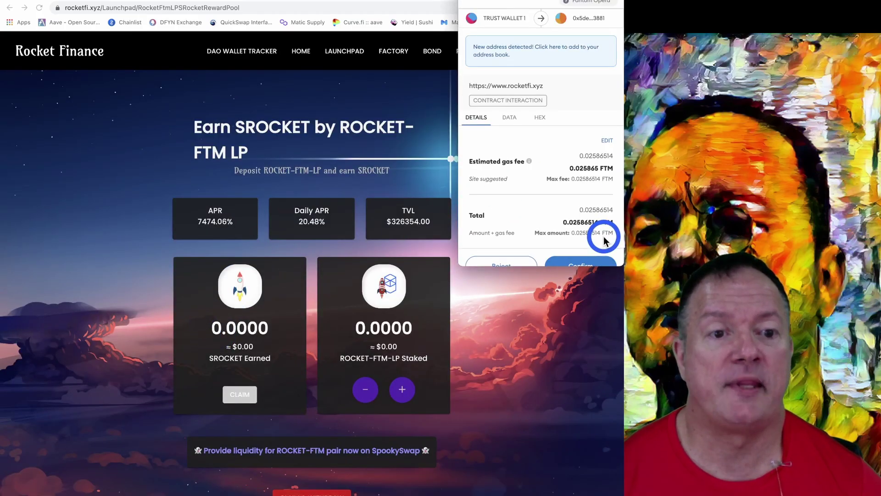
left_click(582, 248)
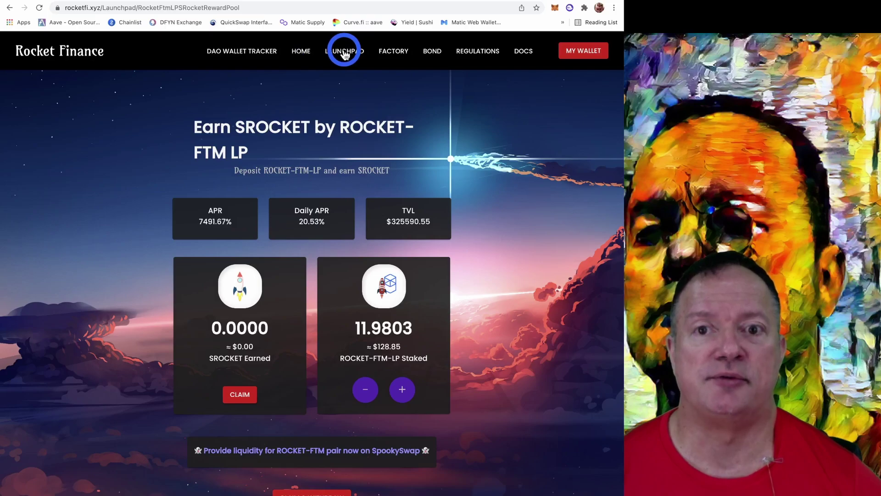
Step: Go through Launchpad to the Factory page for SROCKET staking
left_click(345, 54)
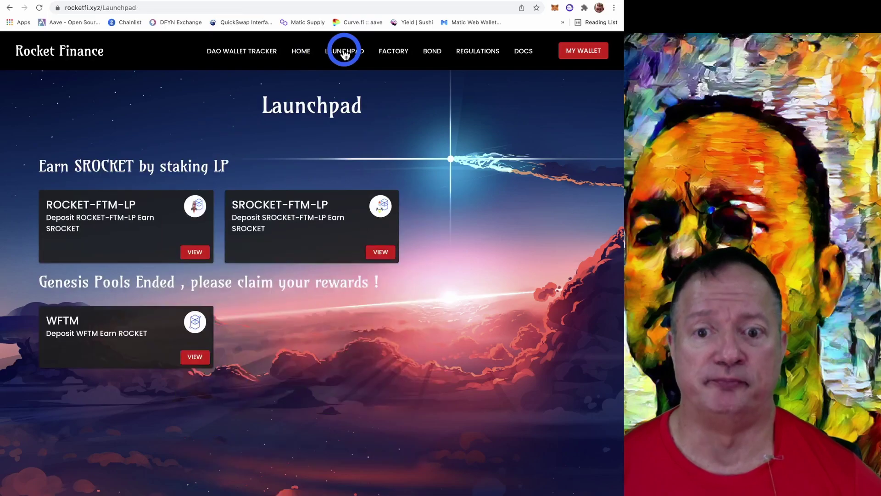
left_click(394, 54)
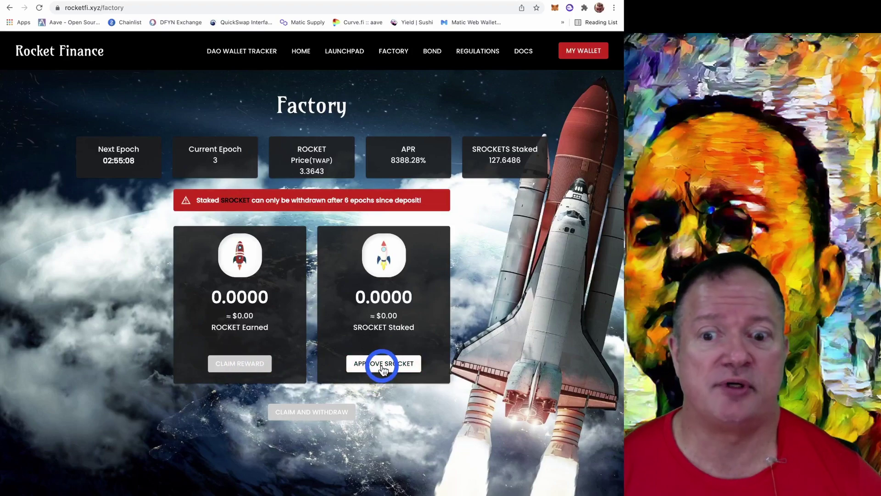
Step: Approve SROCKET for Factory staking in MetaMask and reload the page
left_click(383, 364)
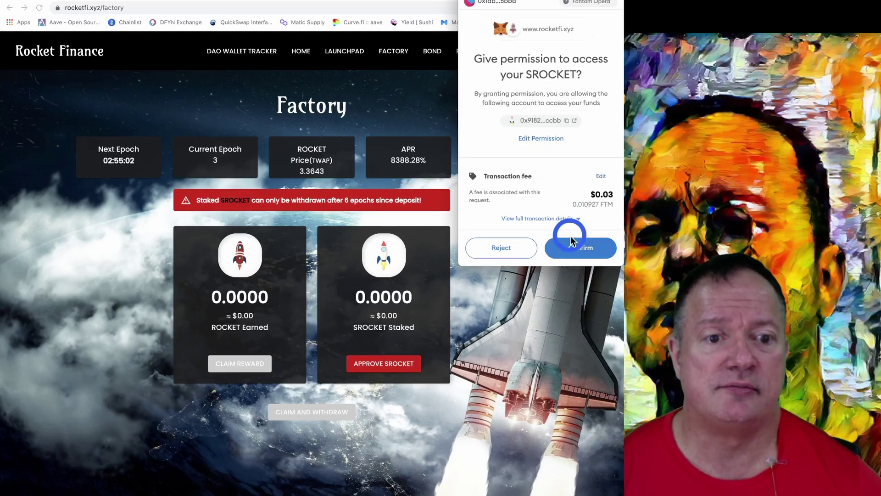
left_click(580, 250)
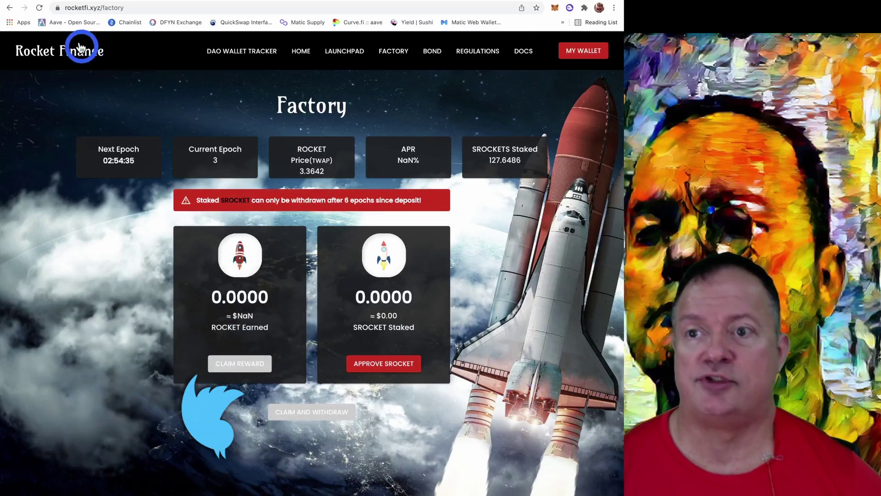
left_click(39, 7)
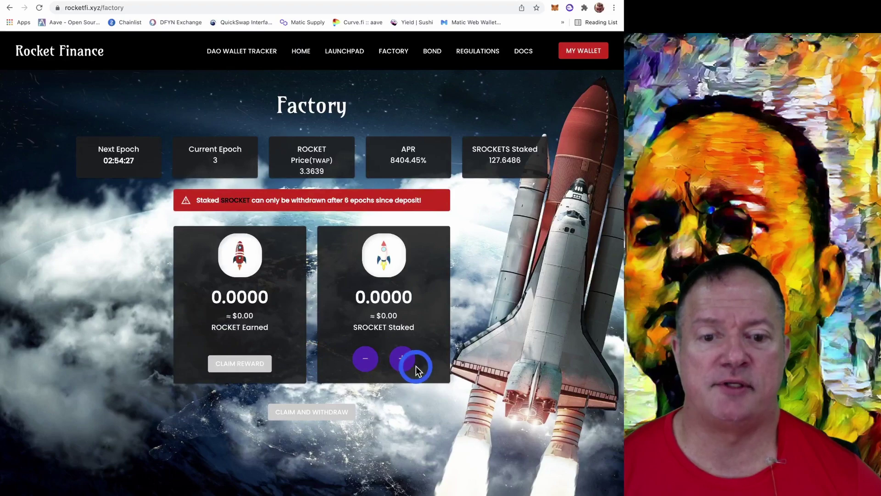
Step: Submit a stake of the full 0.1323 SROCKET and confirm it in MetaMask
left_click(402, 358)
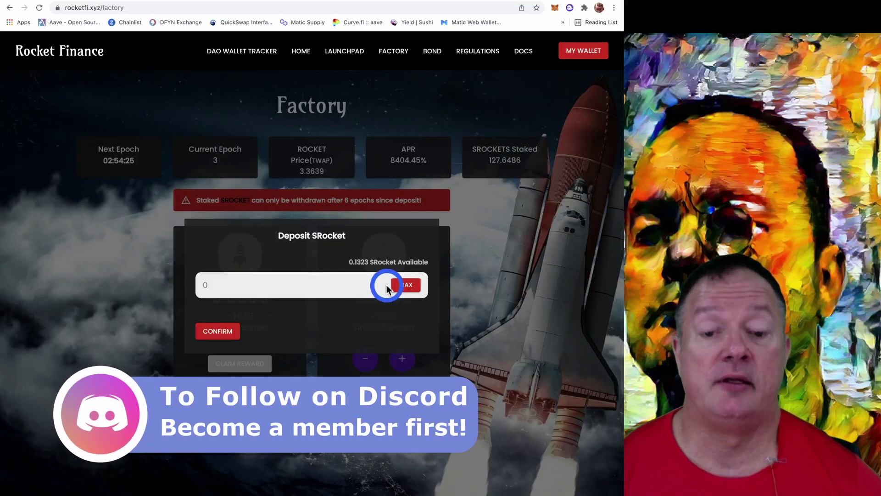
left_click(404, 284)
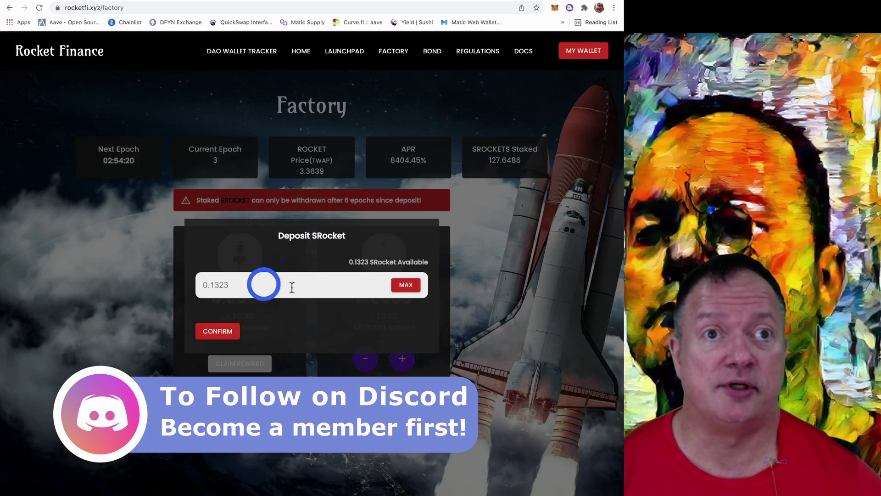
left_click(210, 331)
scroll(600, 216, "down", 1)
left_click(577, 247)
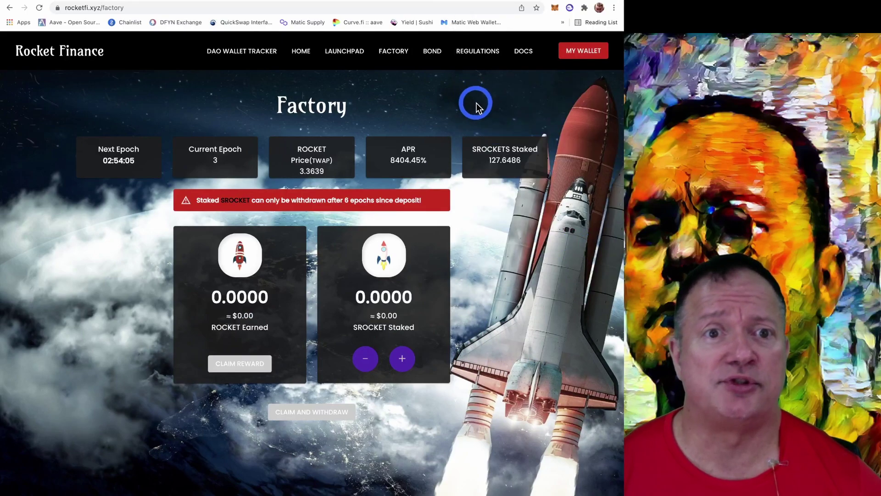
Step: Check MetaMask activity, where the latest Stake transaction shows as failed
left_click(555, 11)
left_click(410, 230)
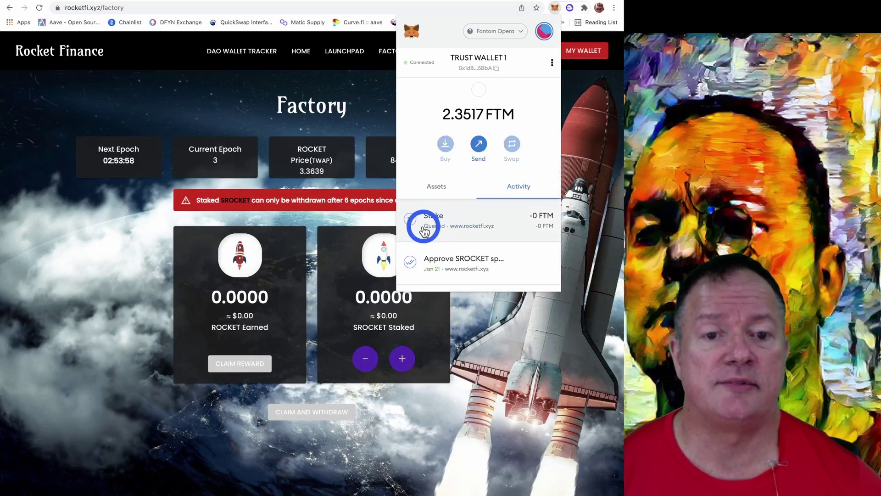
left_click(593, 193)
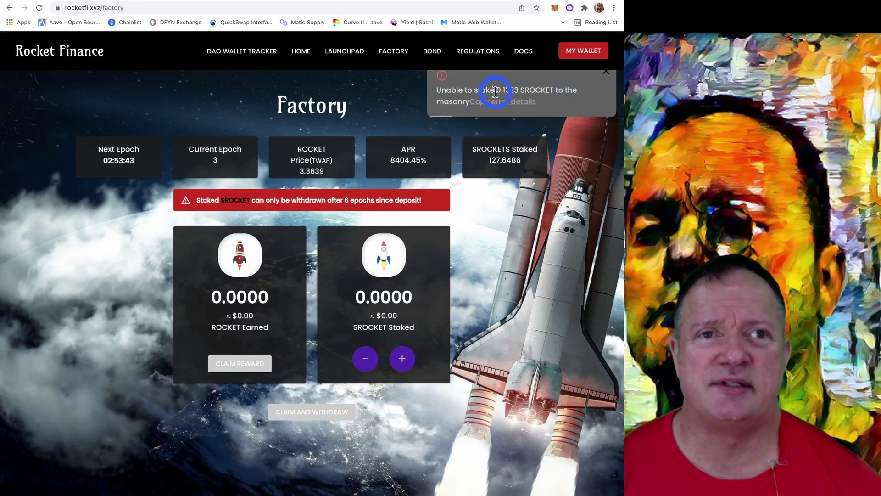
Step: Stake 0.132 SROCKET by trimming the max amount's last digit, and confirm in MetaMask
left_click(402, 356)
left_click(410, 286)
key("BackSpace")
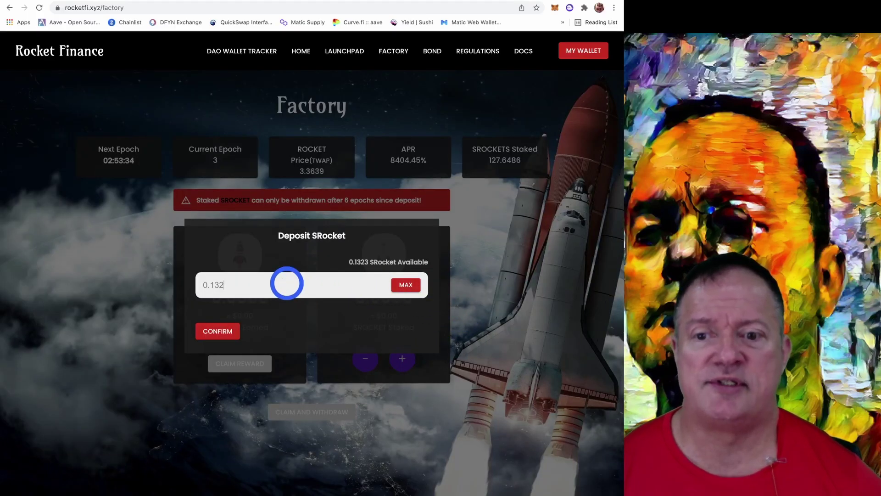
left_click(207, 331)
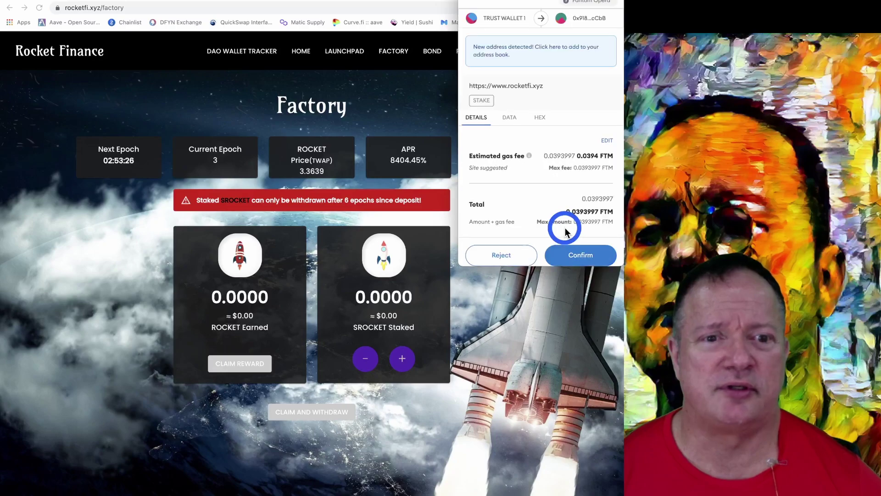
left_click(577, 248)
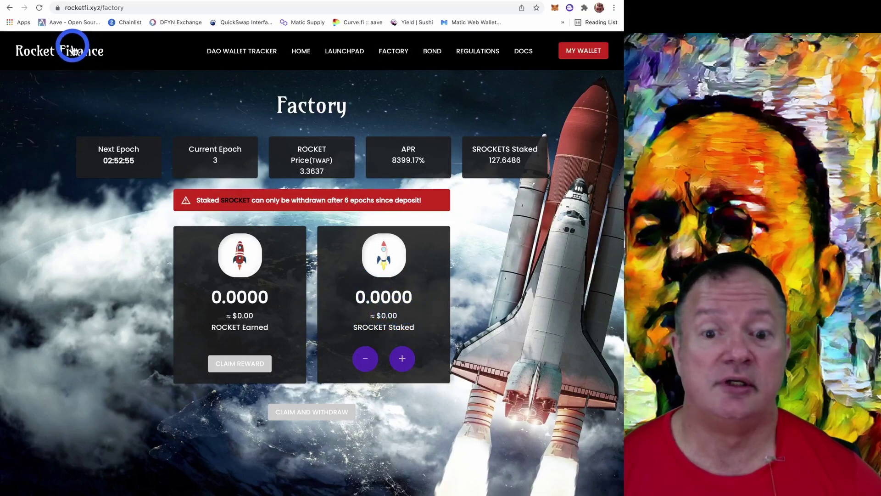
Step: Reload the Factory page until it shows 0.1320 SROCKET staked (≈ $128.26)
left_click(39, 8)
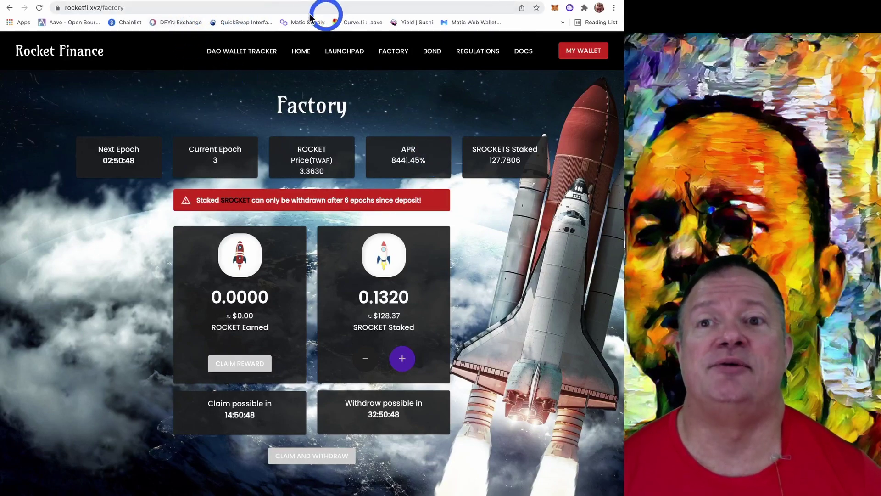
mouse_move(226, 3)
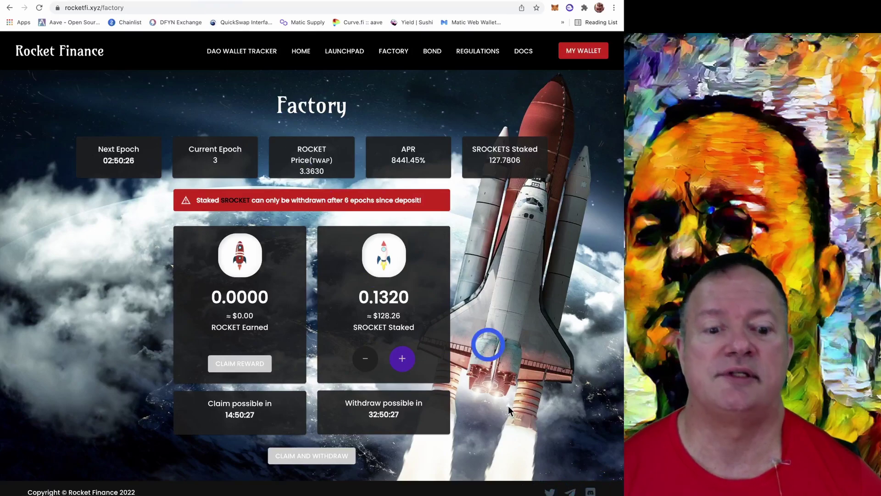
Step: Follow Rocket Finance on Twitter with notifications on, and scroll through its recent tweets
left_click(550, 491)
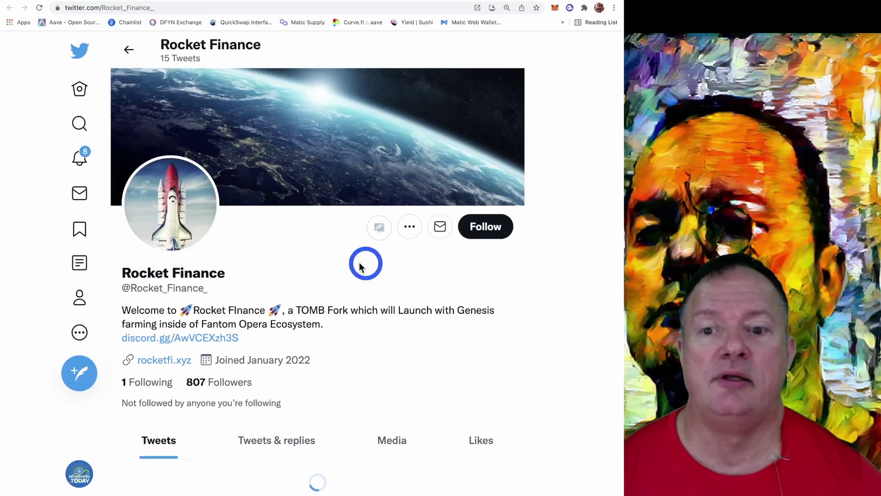
left_click(480, 227)
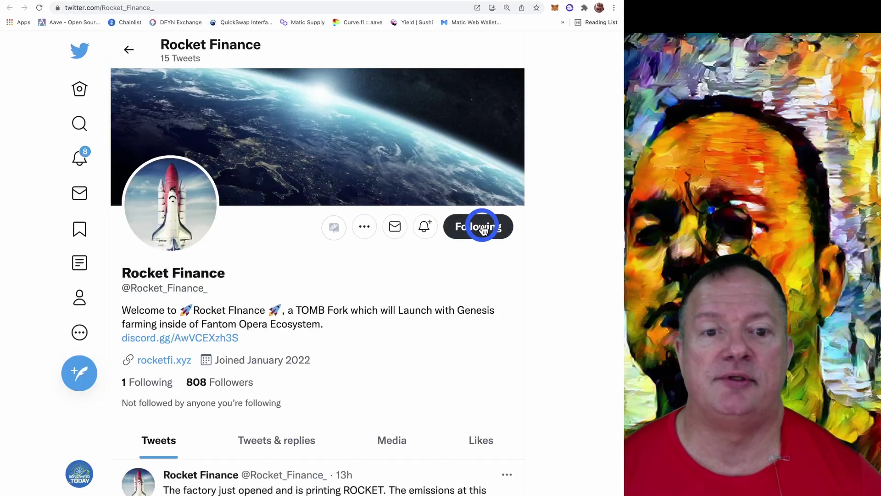
left_click(424, 226)
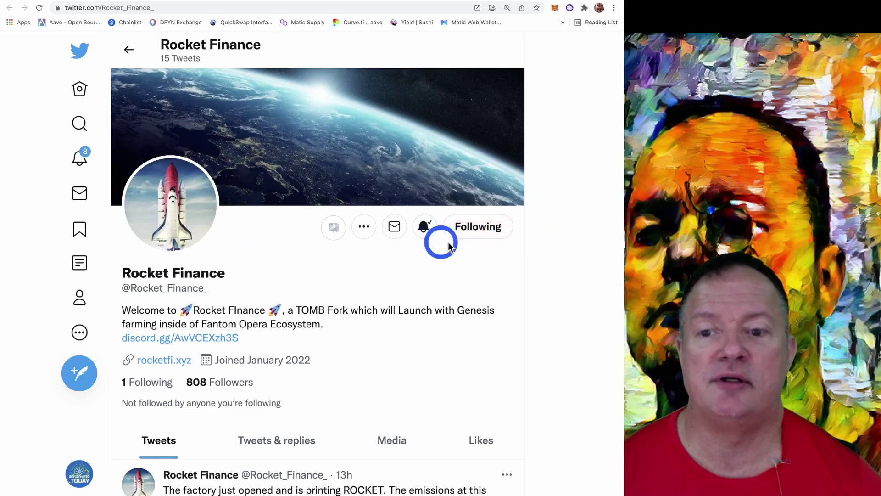
scroll(451, 271, "down", 1)
scroll(451, 271, "down", 6)
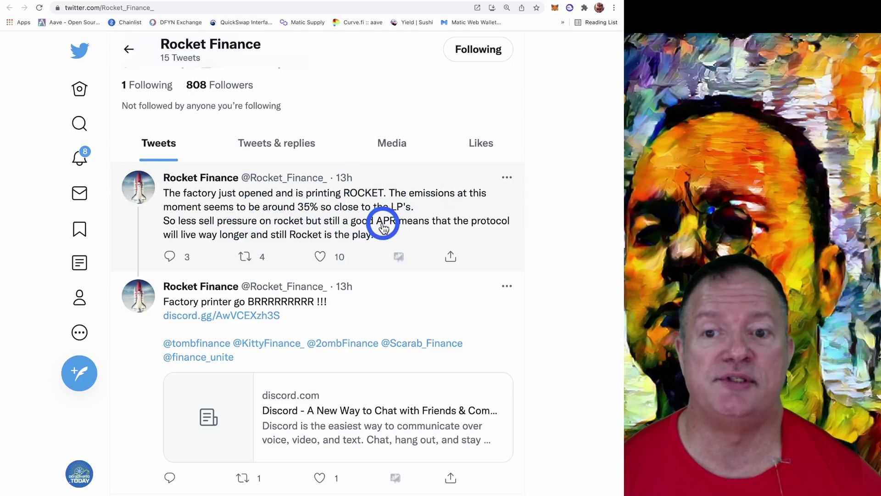
scroll(384, 227, "down", 5)
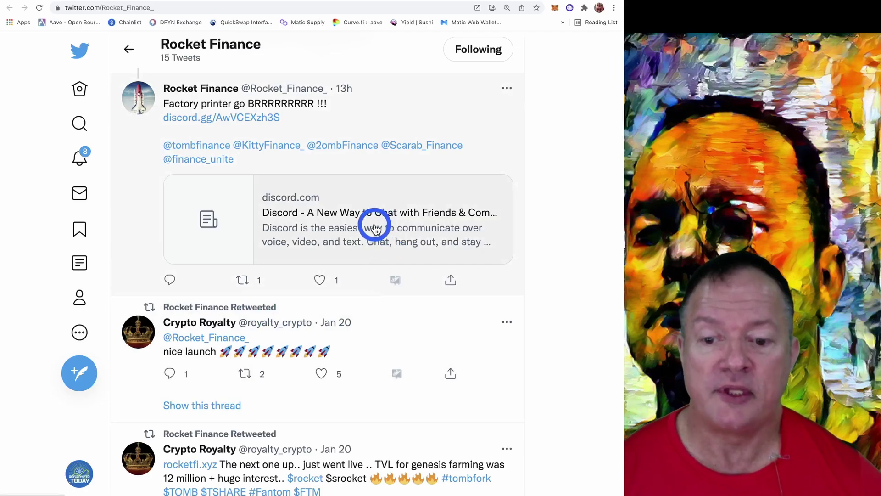
scroll(375, 228, "up", 10)
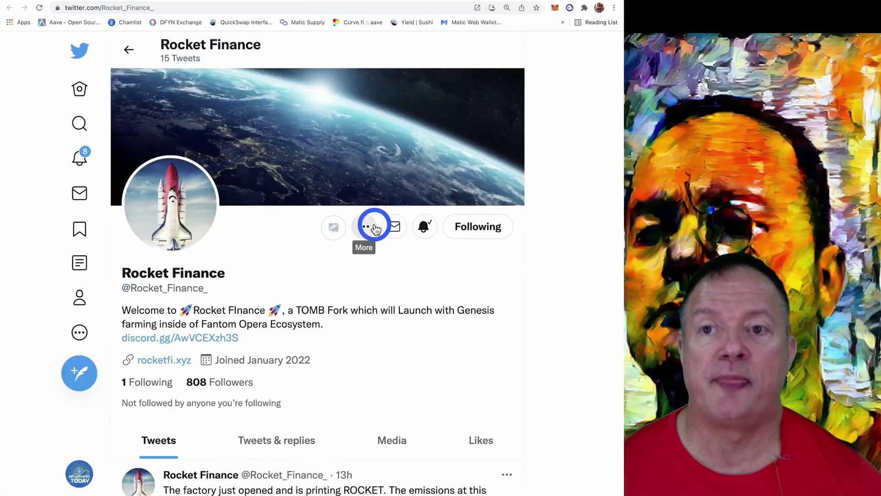
Step: Open the Rocket Finance Discord and read the latest posts in #announcements
left_click(301, 1)
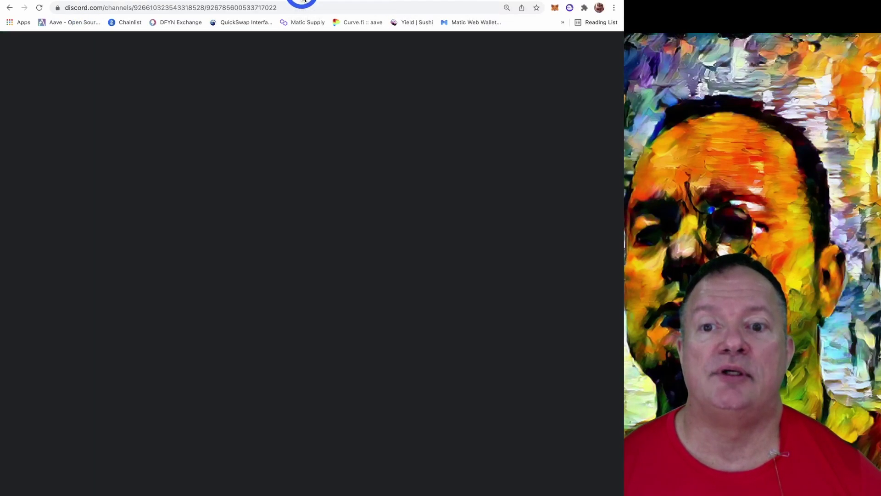
left_click(133, 217)
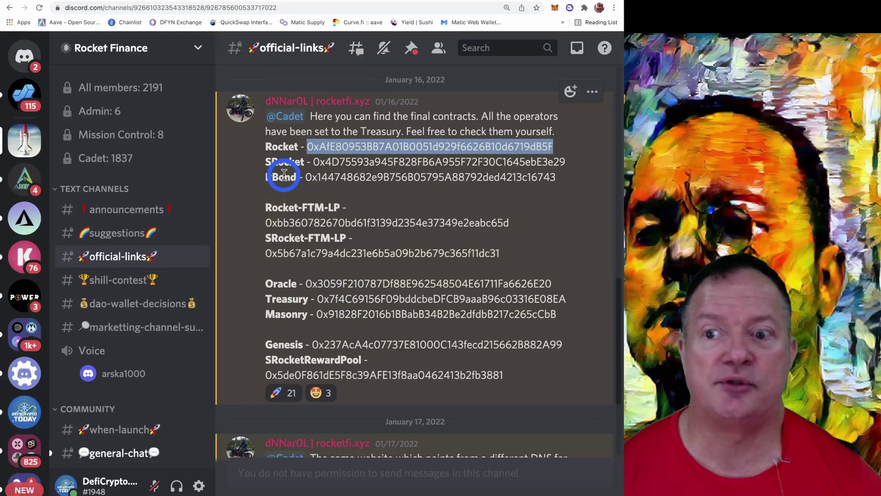
left_click(124, 210)
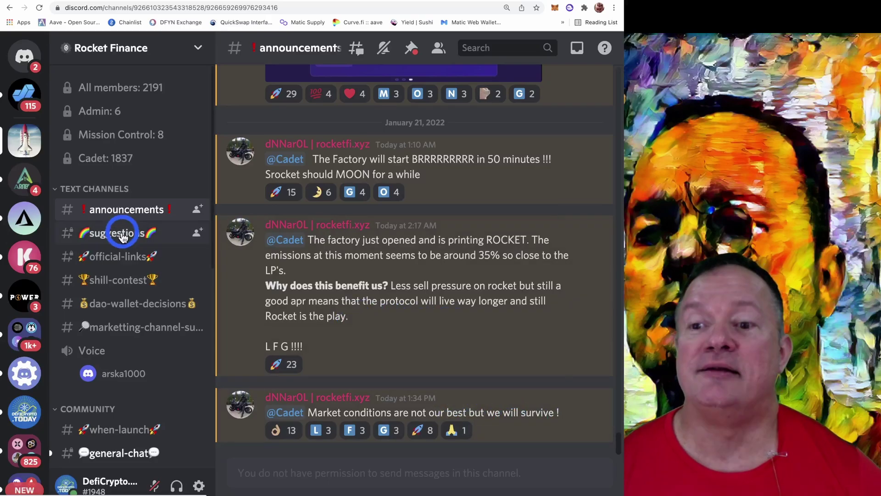
Step: Scroll #official-links to the final contract addresses for Rocket, SRocket, RBond and pools
left_click(117, 261)
scroll(394, 236, "up", 5)
scroll(398, 296, "down", 3)
scroll(397, 296, "down", 2)
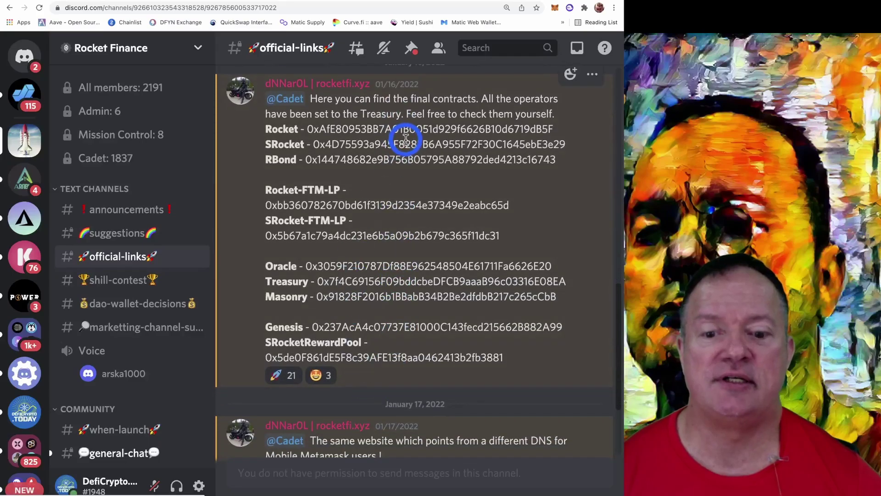
scroll(175, 255, "down", 5)
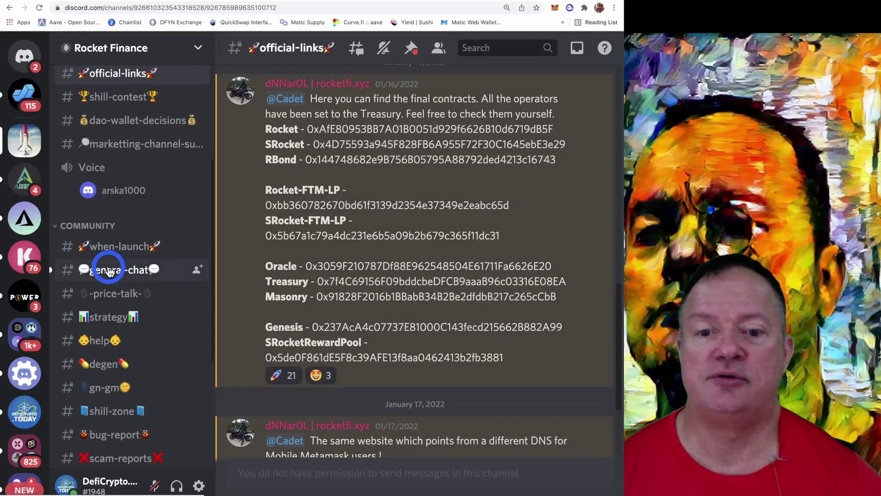
Step: Read #general-chat, then move to #-price-talk- and scroll through its roller-coaster and down-arrow GIFs
left_click(109, 271)
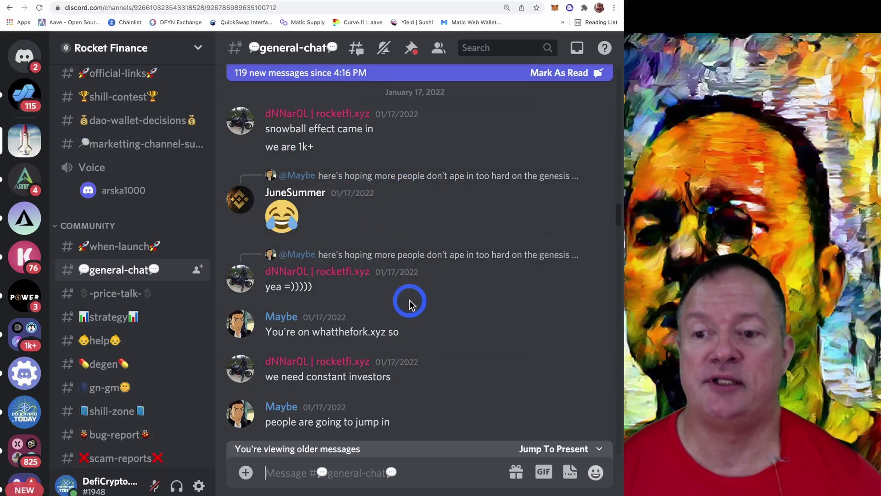
left_click(105, 298)
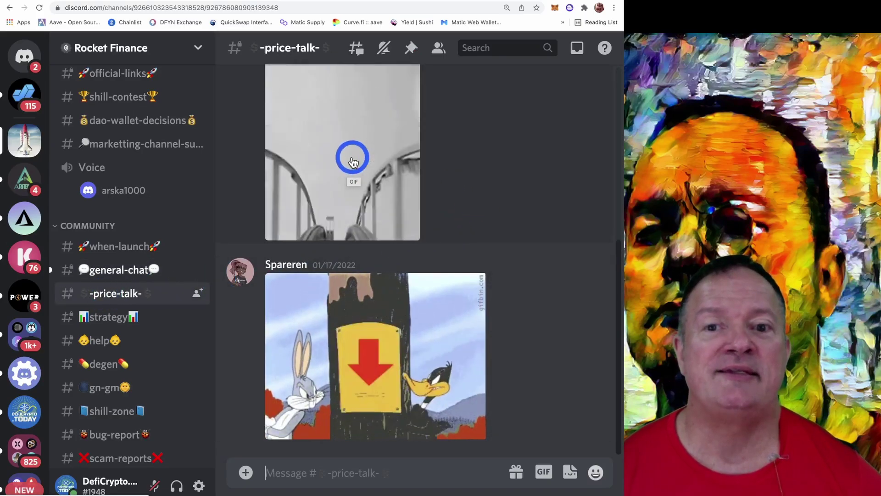
scroll(349, 192, "up", 1)
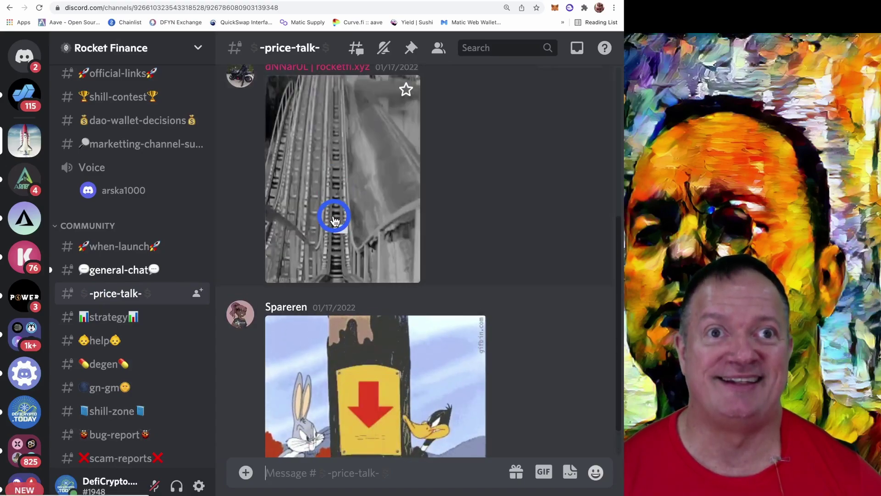
scroll(363, 276, "down", 1)
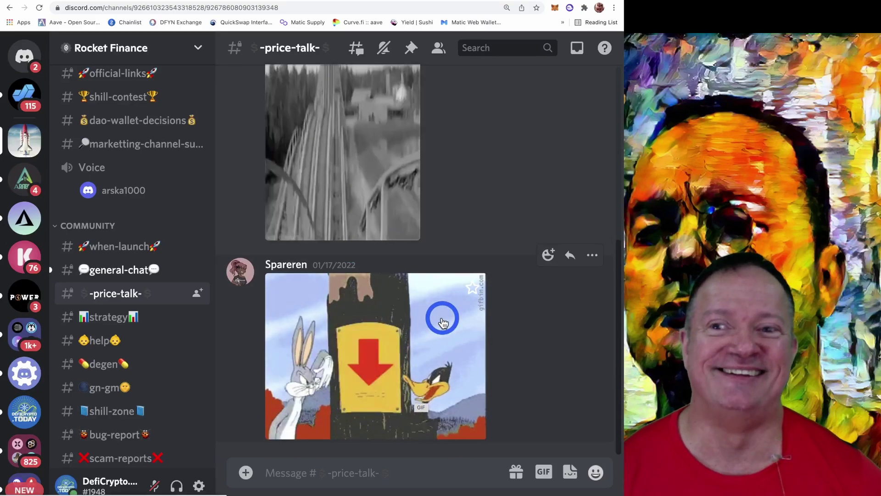
Step: Skim #strategy, #help, #degen and #help again, then switch to the GitBook FAQ's compounding guide
left_click(107, 320)
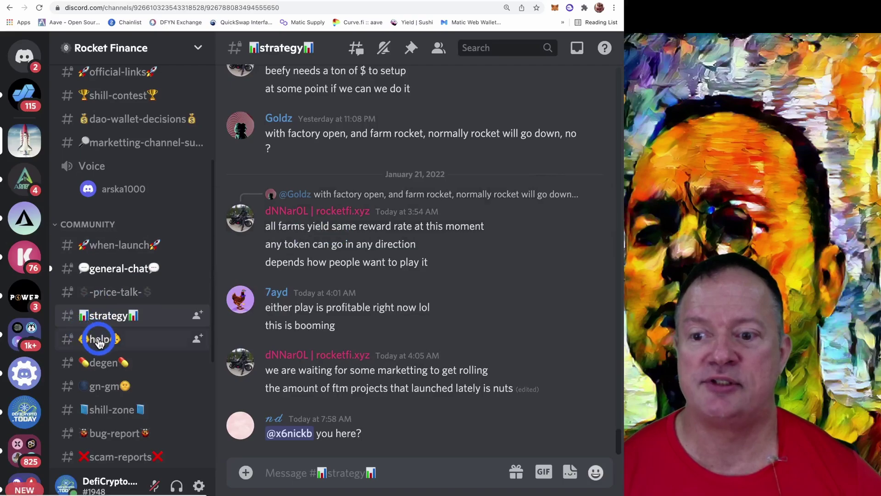
left_click(99, 342)
left_click(102, 365)
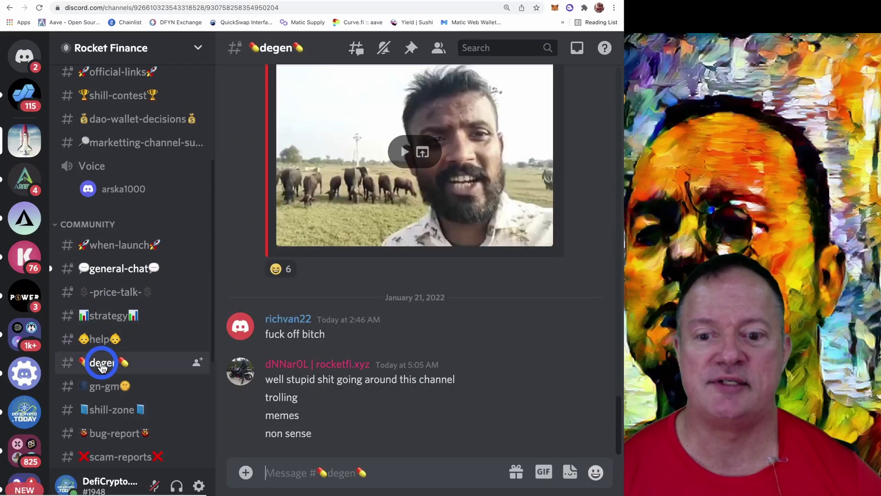
left_click(100, 340)
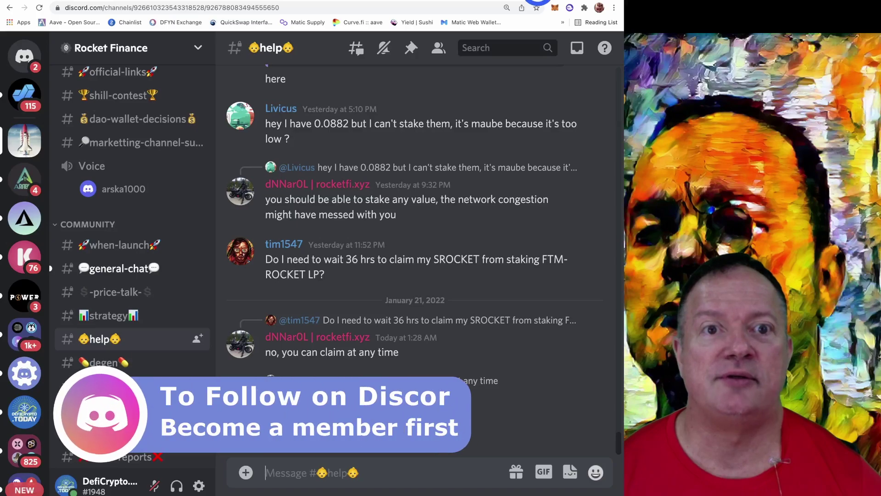
key("ctrl+Tab")
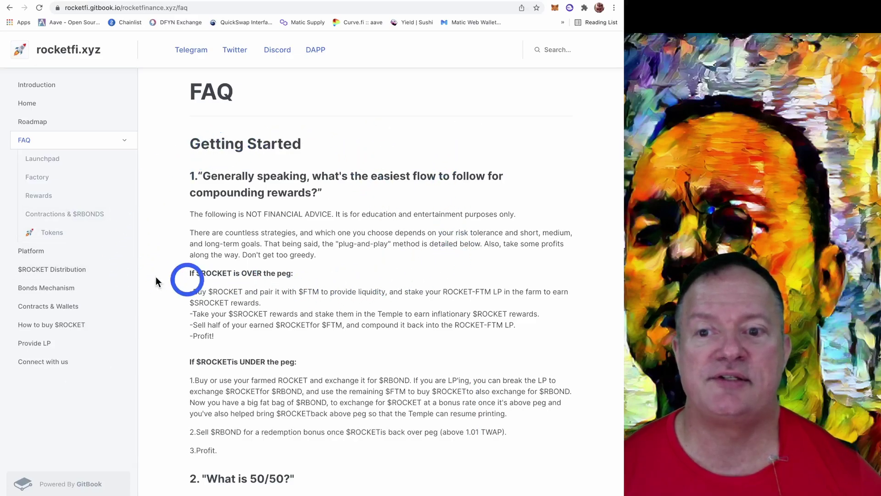
scroll(291, 203, "down", 3)
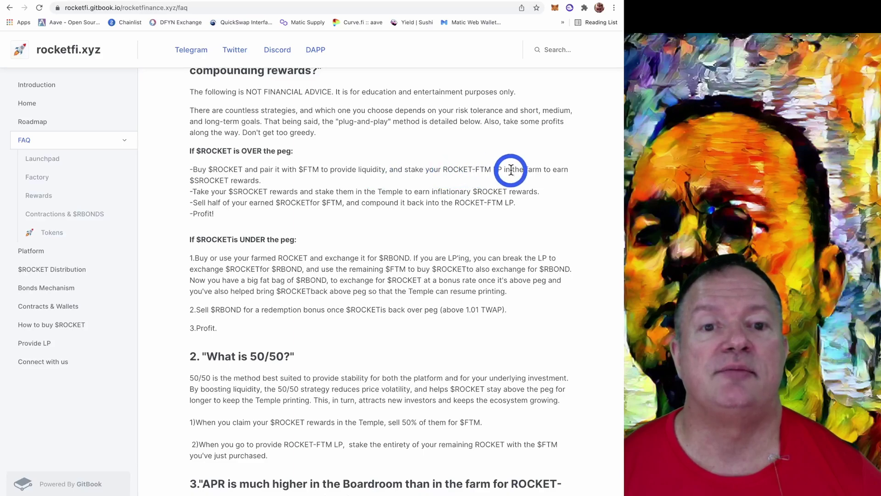
scroll(590, 175, "up", 1)
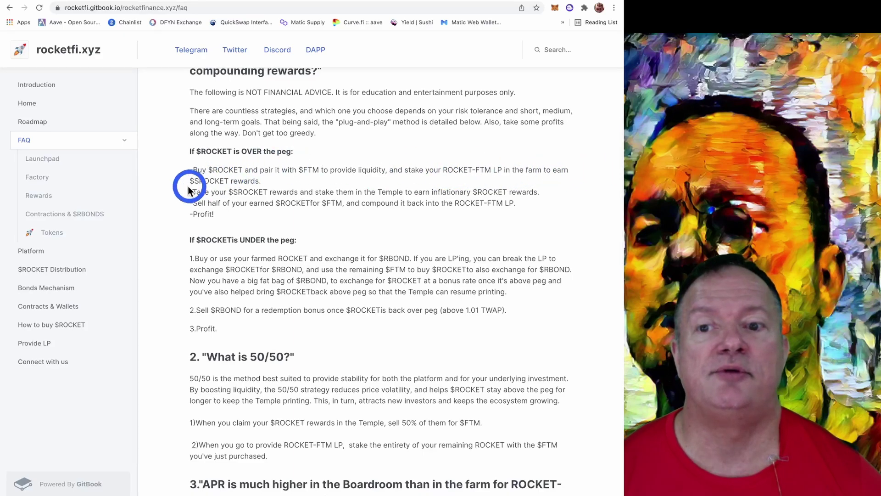
scroll(293, 174, "down", 1)
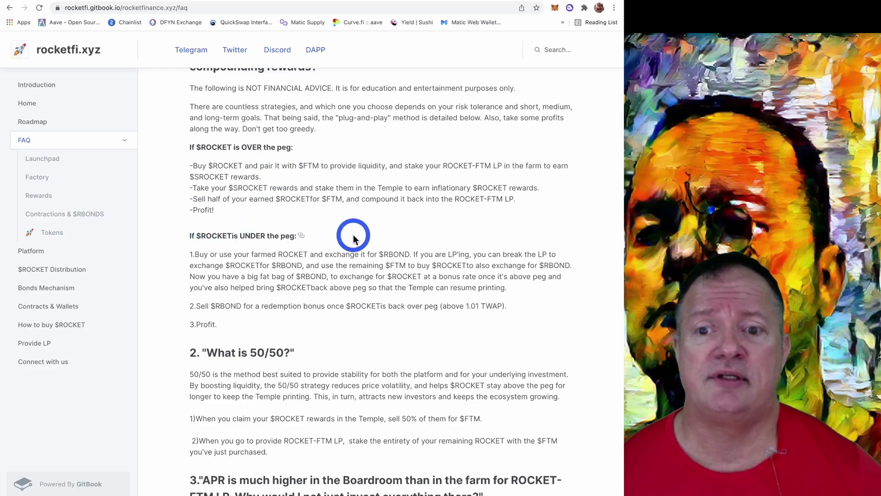
Step: Scroll the FAQ to the under-peg $RBOND redemption steps and the Boardroom-versus-farm APR question
scroll(350, 235, "down", 2)
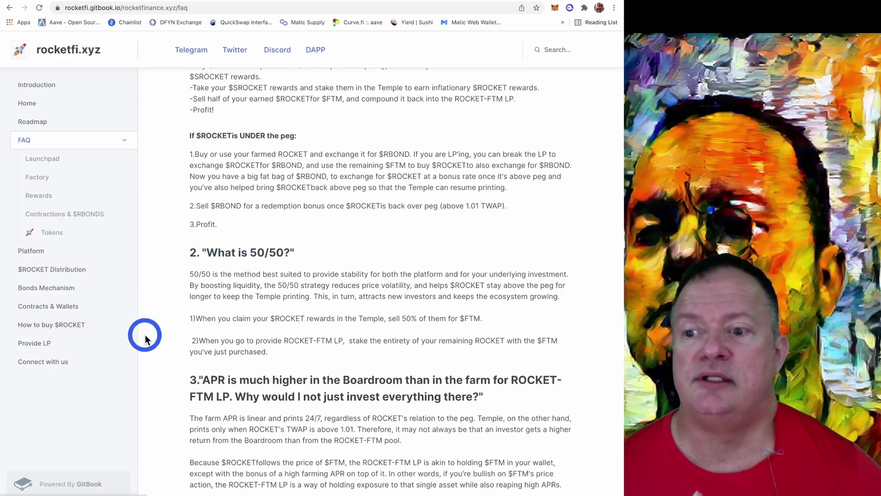
left_click(69, 288)
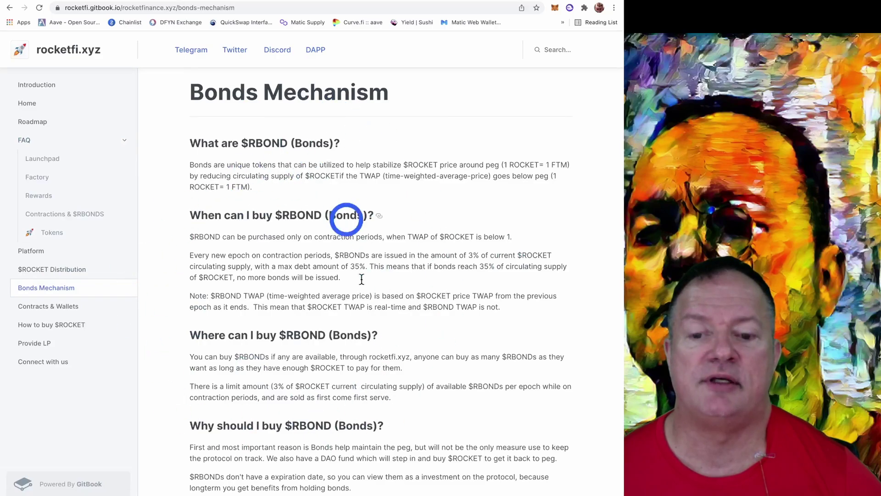
scroll(294, 411, "down", 5)
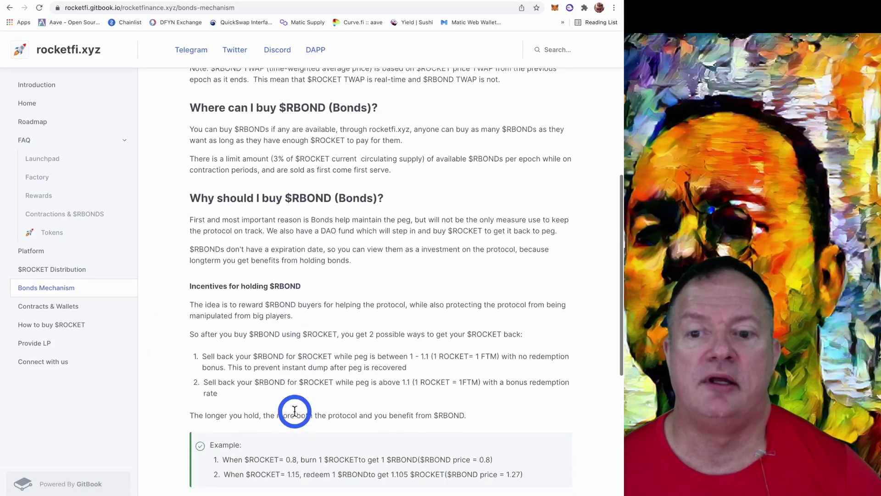
scroll(295, 412, "down", 4)
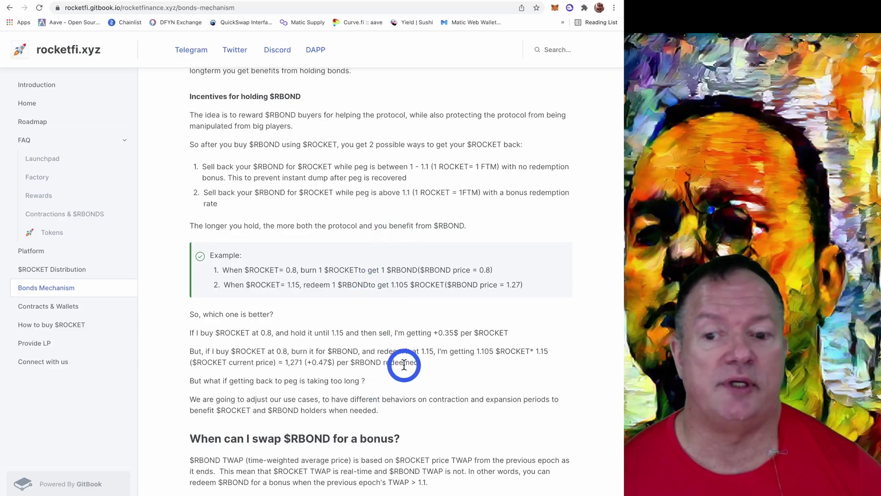
scroll(404, 365, "down", 2)
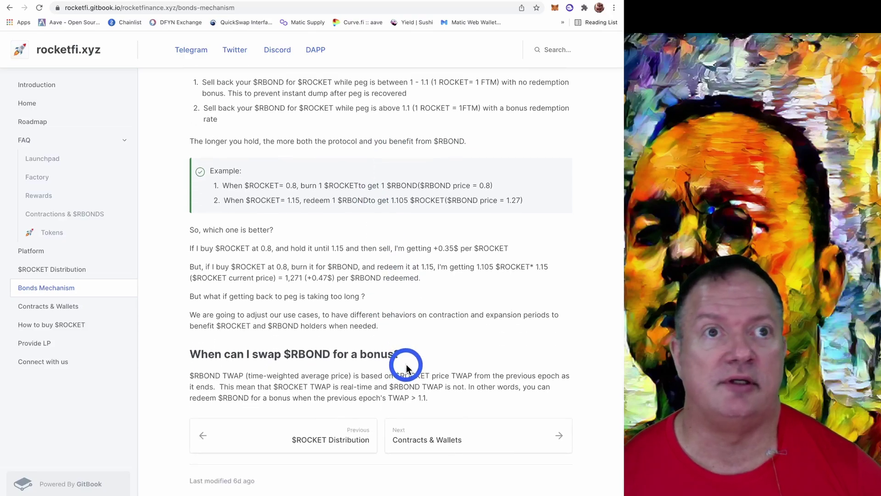